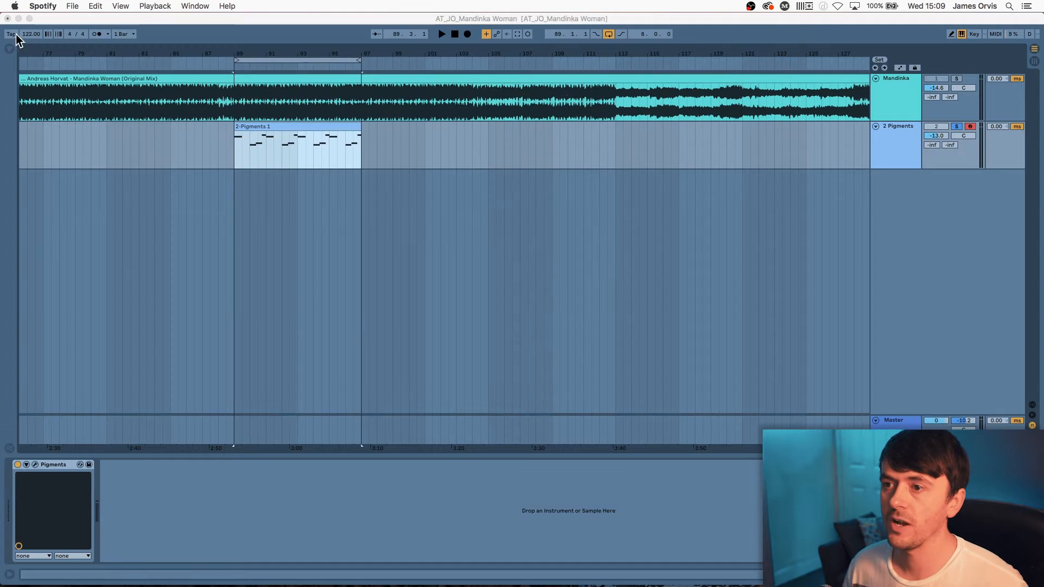
Zoom out the arrangement and loop bars 89–97 over the first Pigments clip
left_click(312, 15)
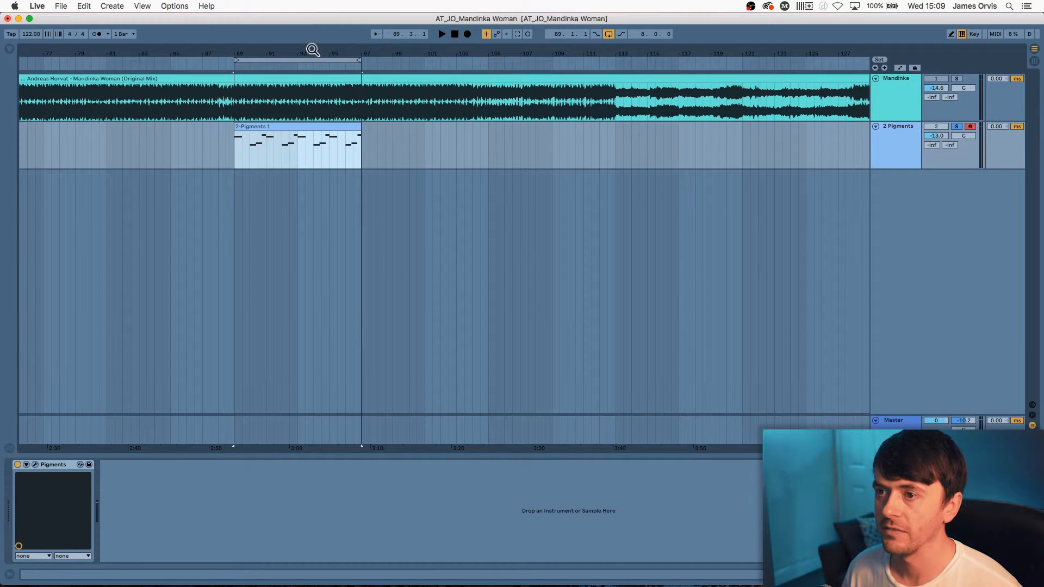
mouse_move(313, 52)
left_mouse_down()
mouse_move(313, 25)
mouse_move(315, 53)
left_mouse_up()
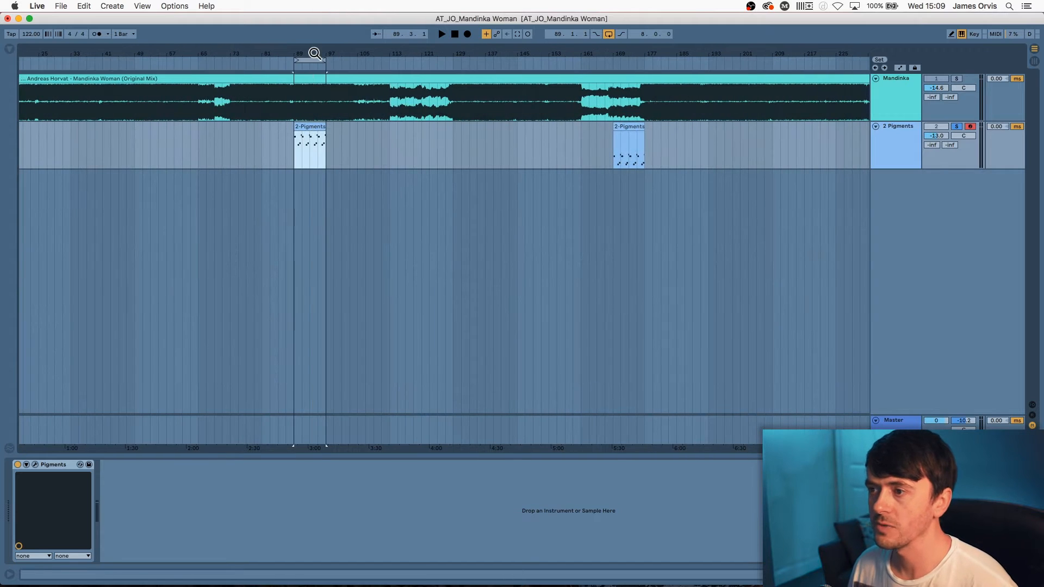
left_click(312, 58)
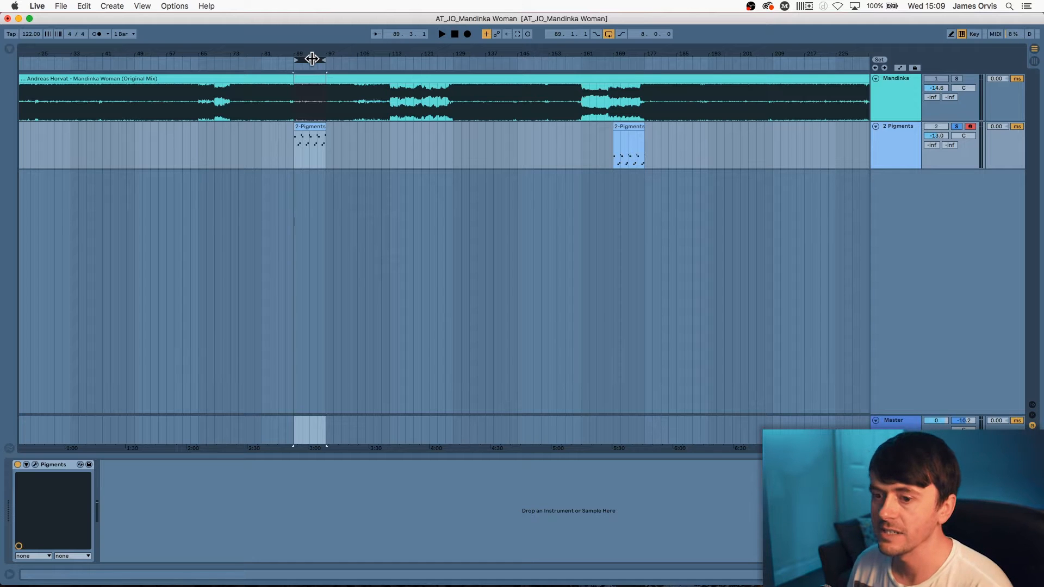
left_click_drag(312, 58, 345, 52)
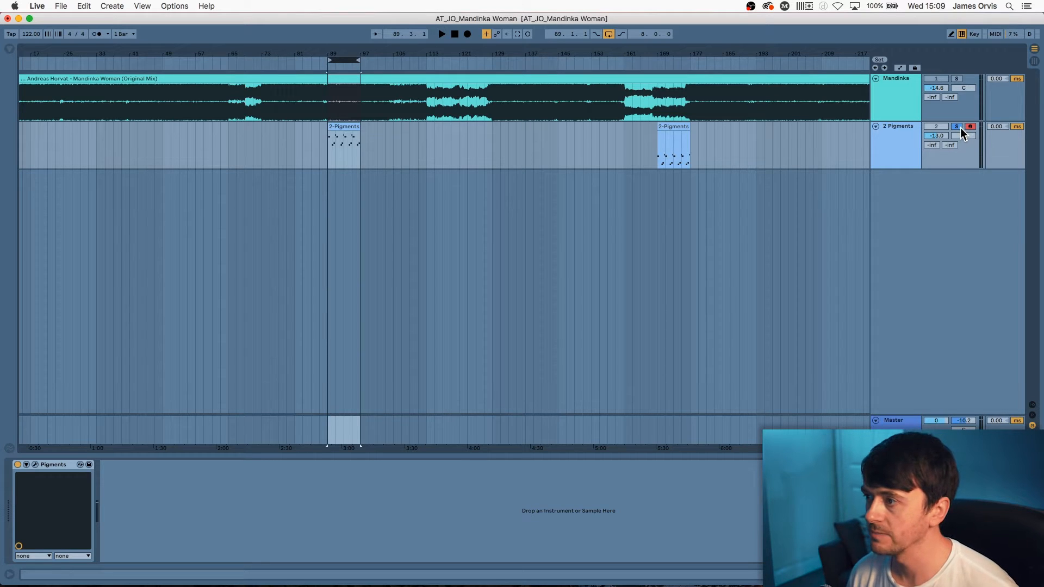
Solo the Mandinka reference track and play the loop at a higher volume
left_click(955, 79)
key("space")
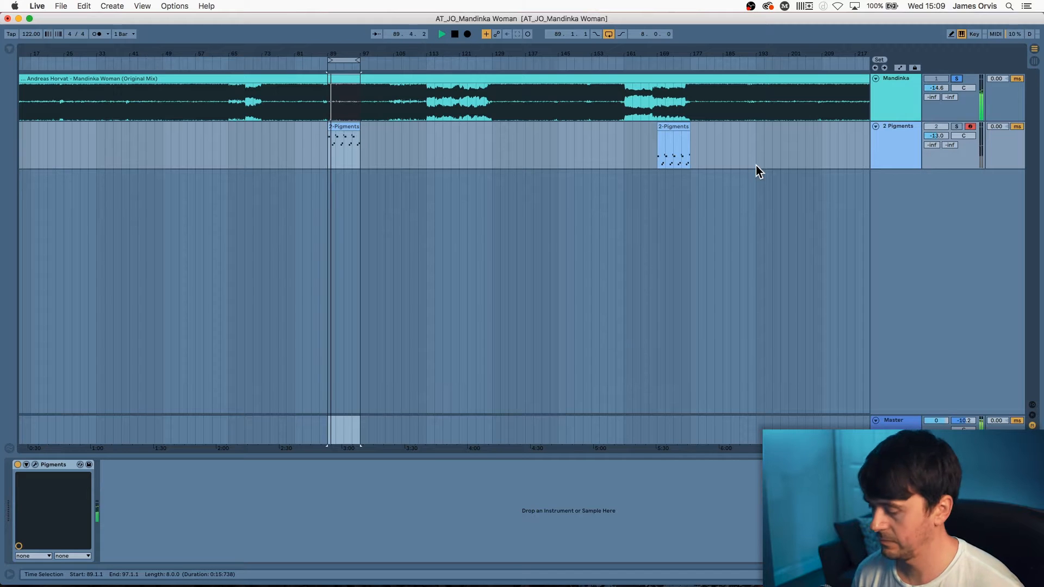
key("XF86AudioRaiseVolume")
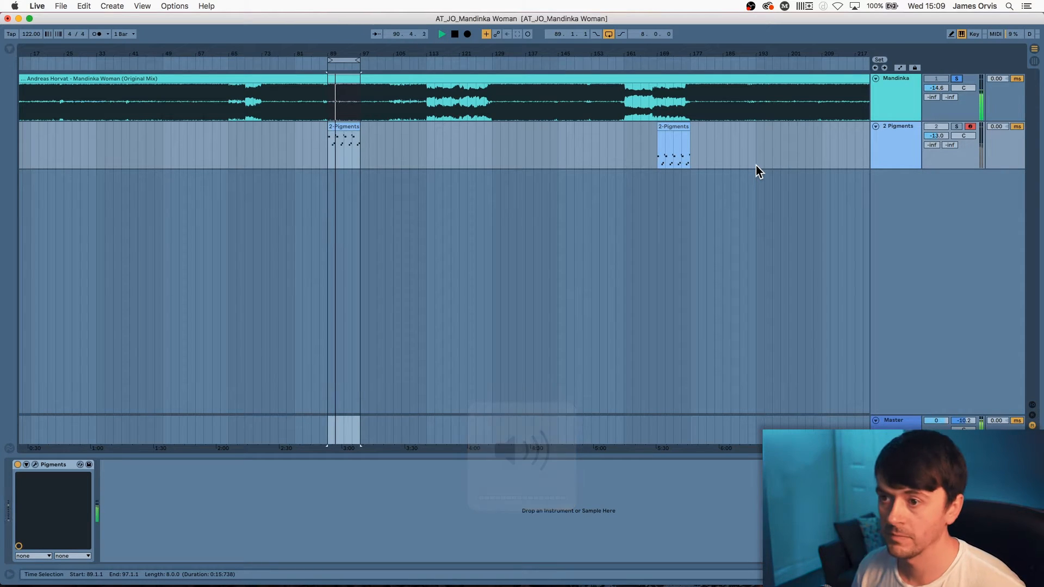
scroll(761, 185, "right", 2)
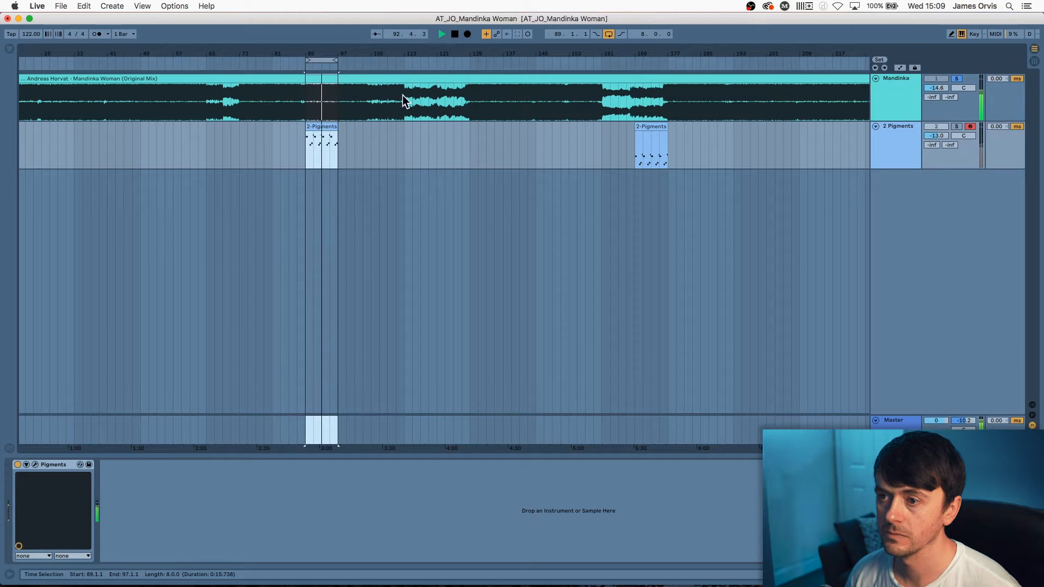
Move the loop to bars 169–177 over the second Pigments clip and play it
key("space")
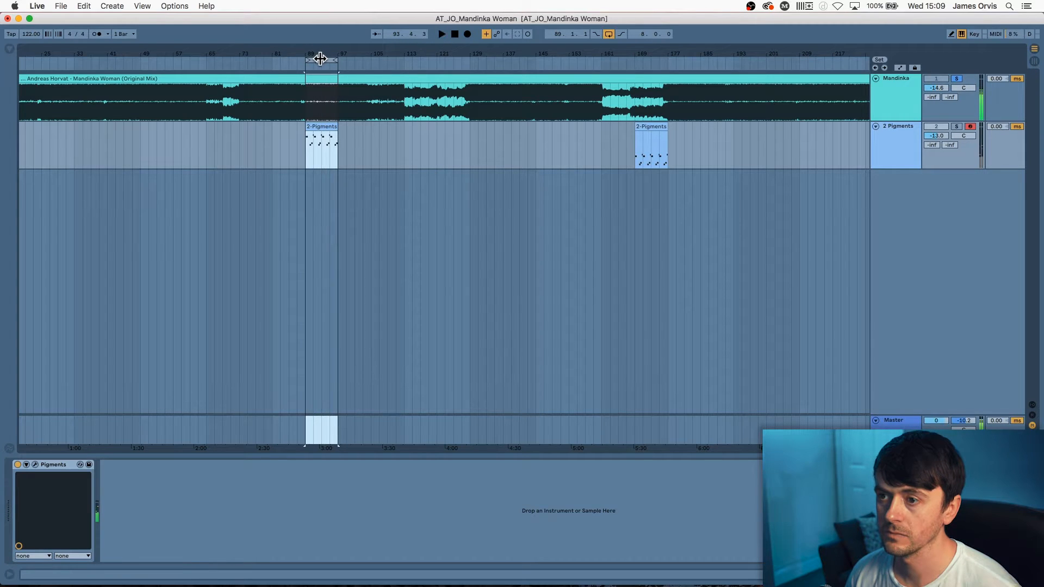
left_click_drag(321, 58, 655, 59)
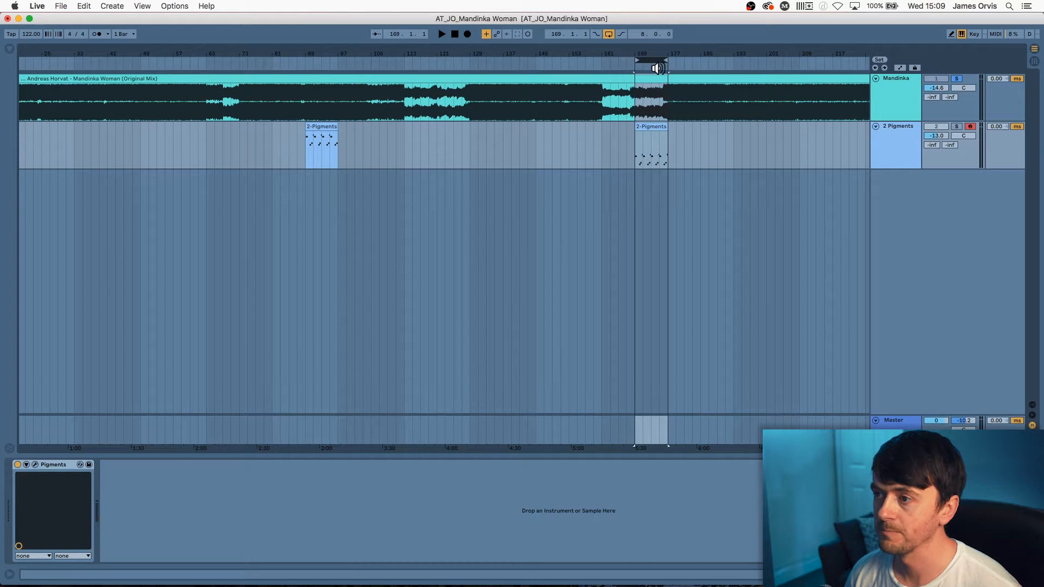
key("space")
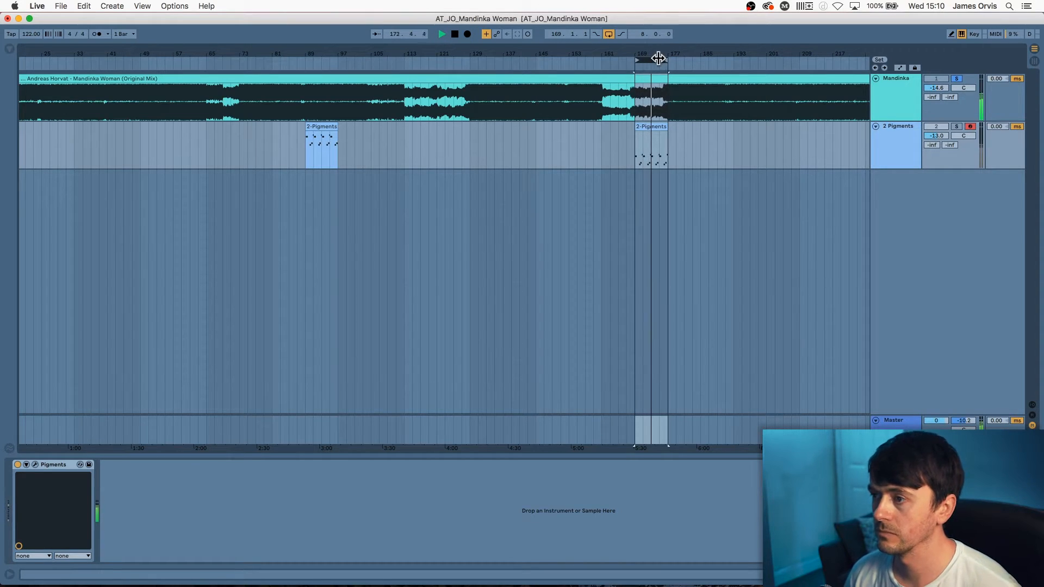
Stop, zoom in on the looped clip, and solo the 2 Pigments track
key("space")
left_click_drag(659, 53, 655, 114)
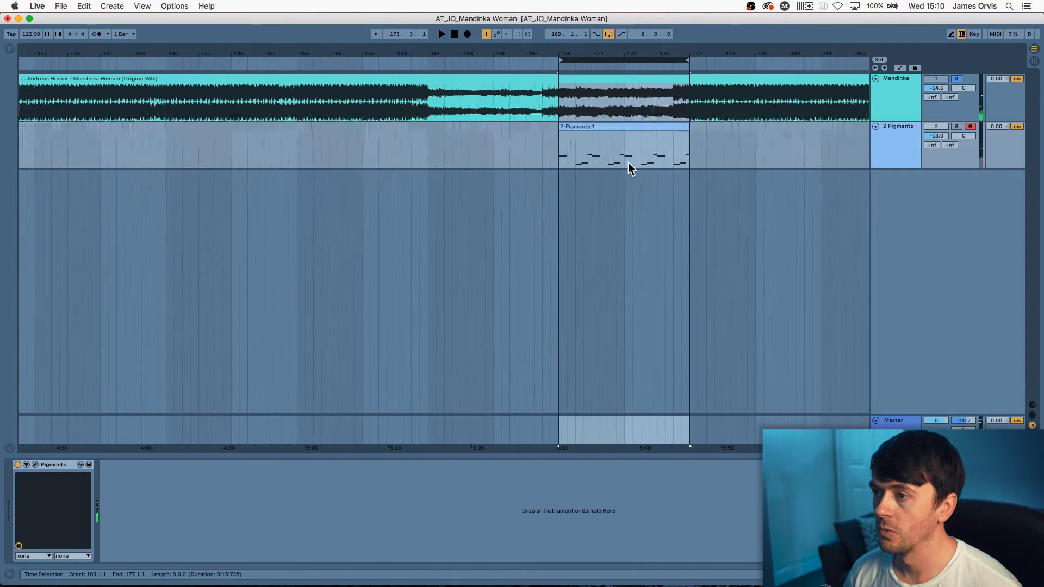
left_click(611, 127)
left_click(957, 127)
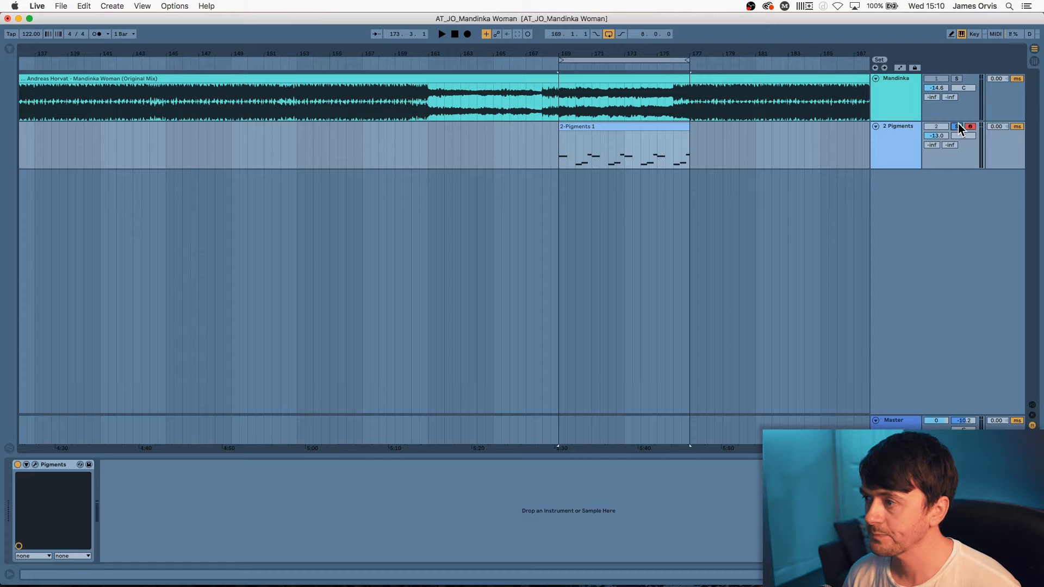
Peek at the 2-Pigments 1 clip's notes and the Pigments window, then resume playback
left_click(608, 128)
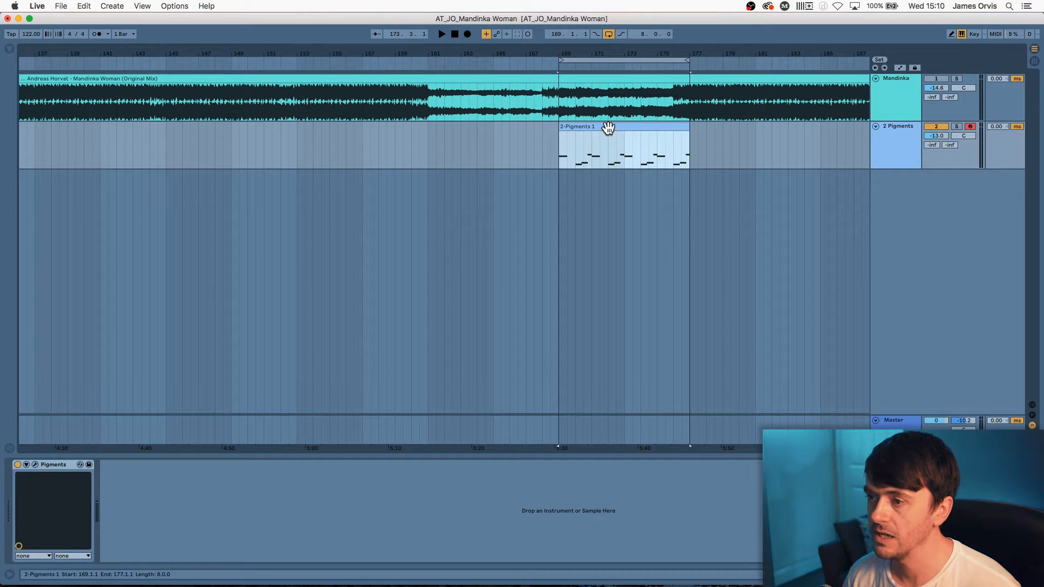
double_click(608, 127)
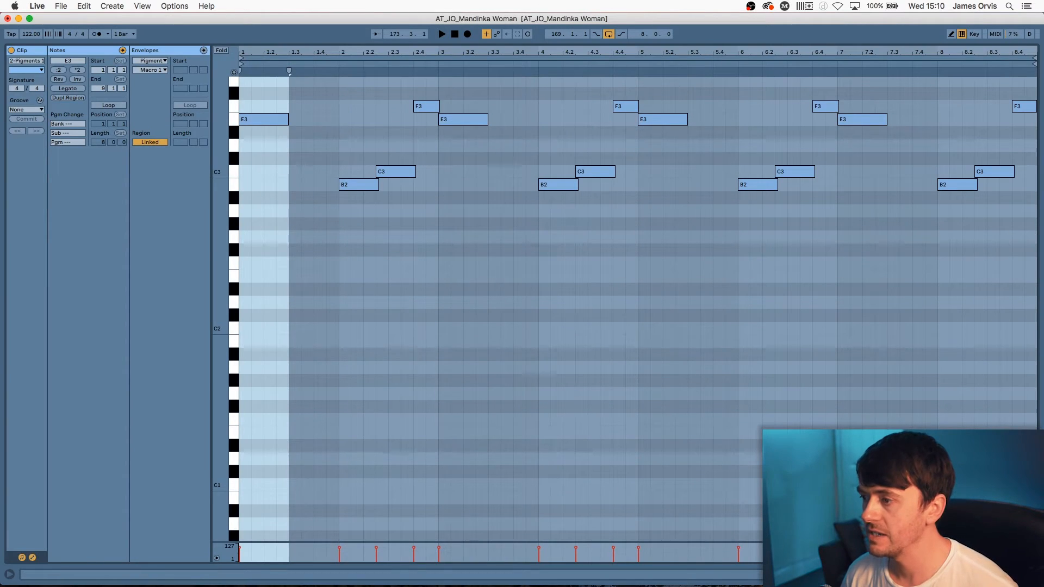
key("shift+Tab")
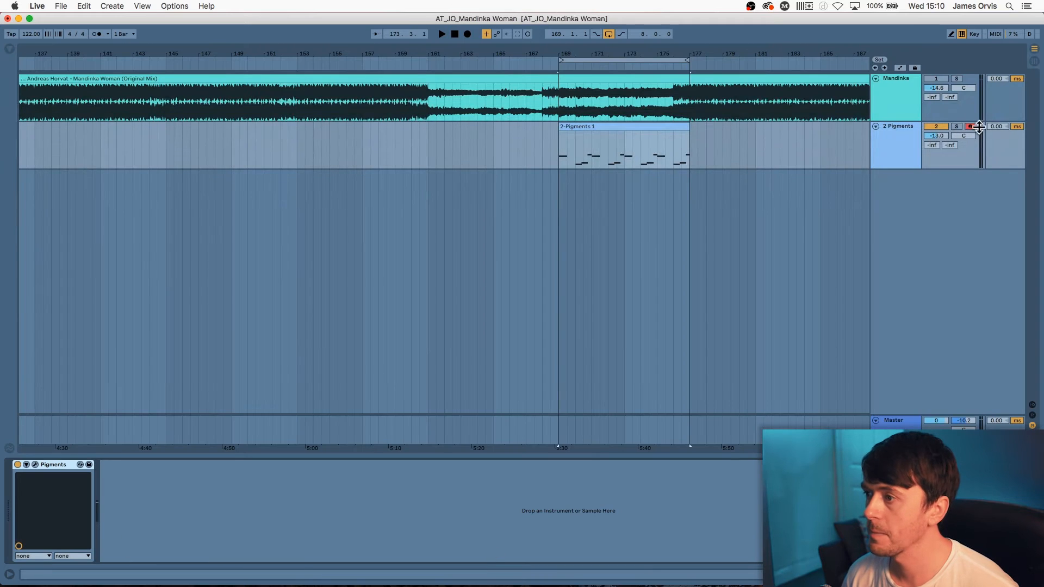
left_click(35, 465)
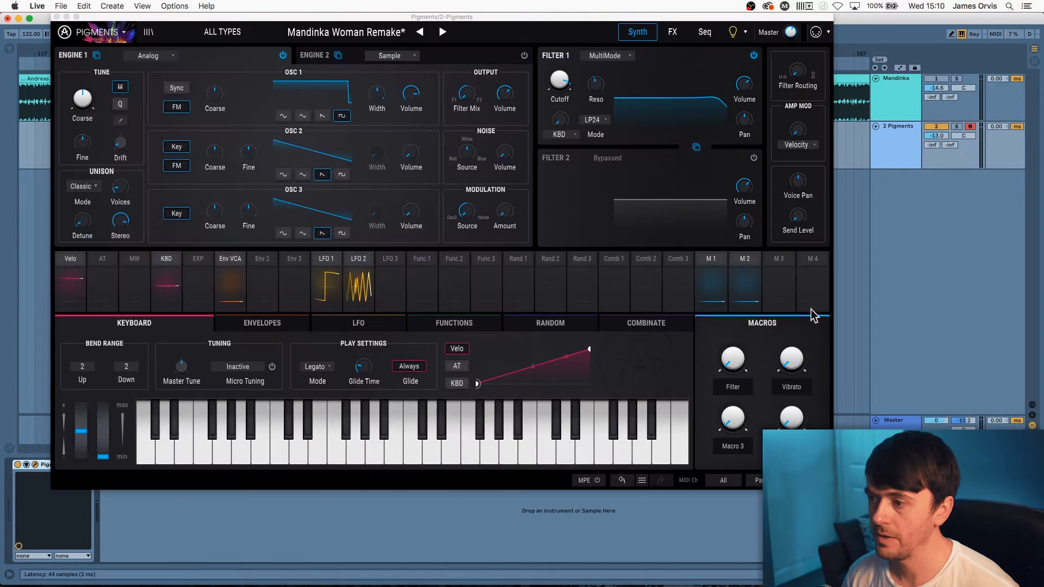
left_click(56, 16)
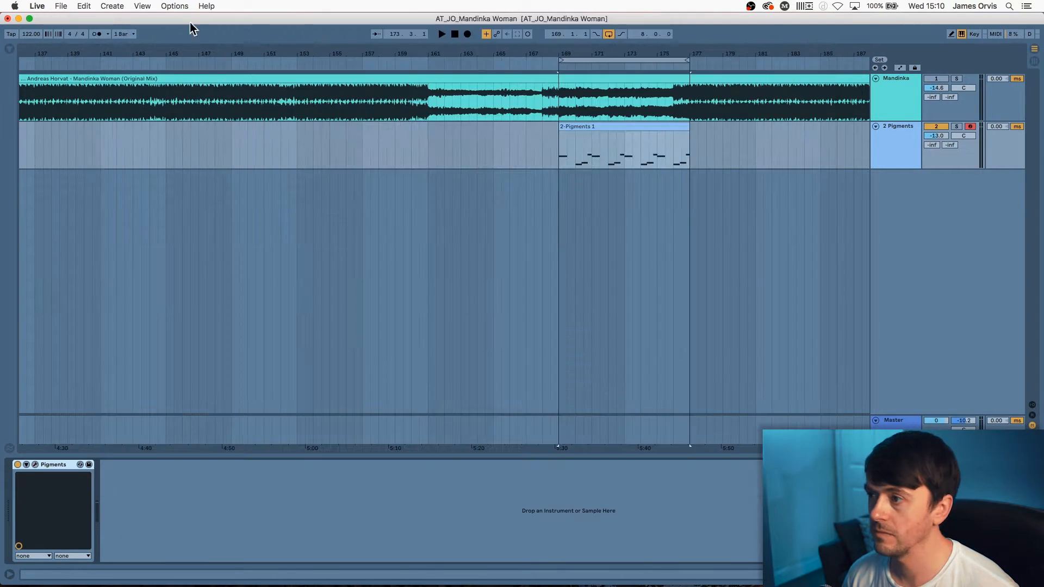
key("space")
double_click(657, 126)
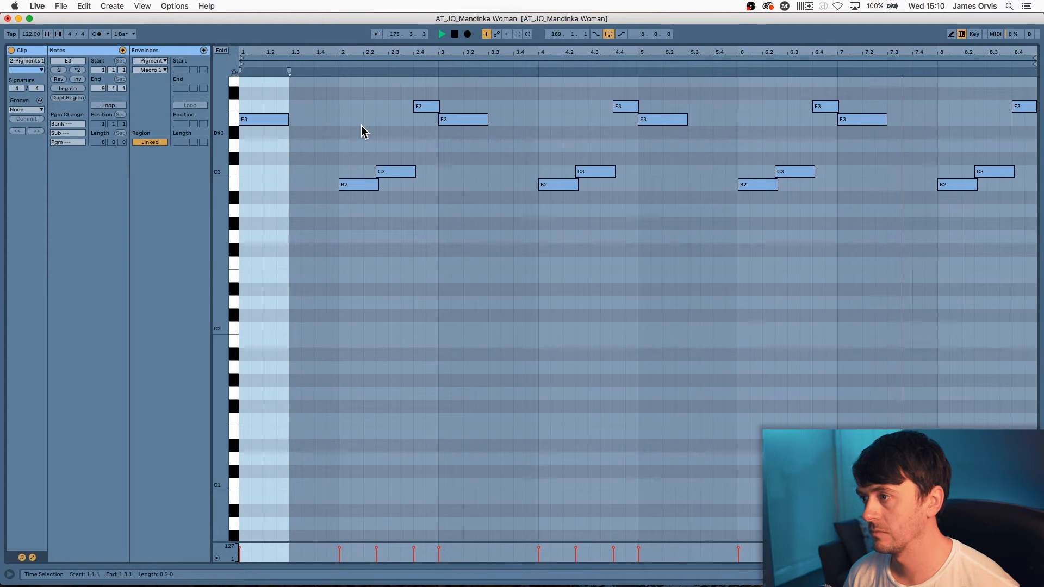
key("space")
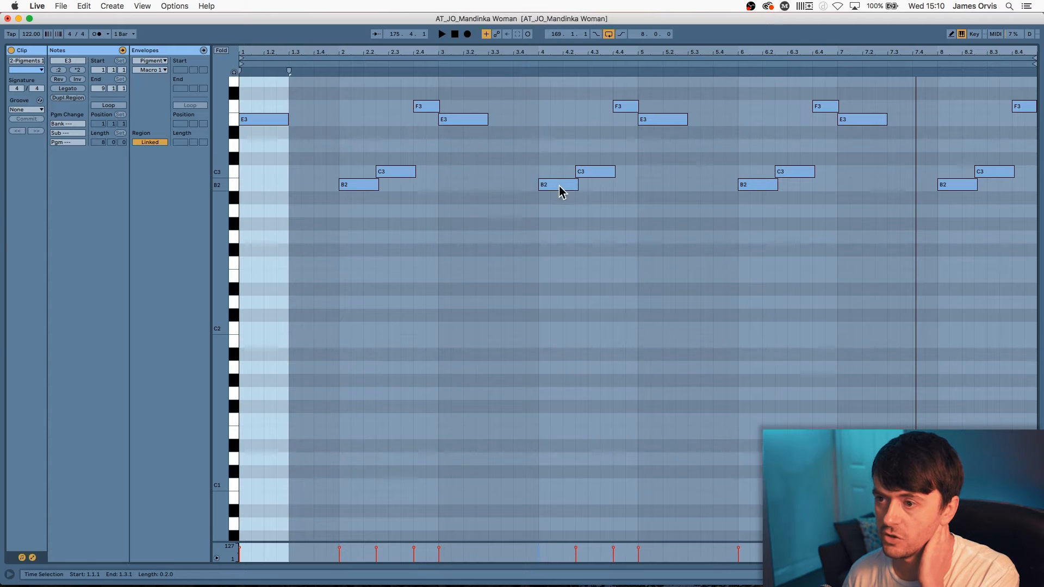
left_click(351, 185)
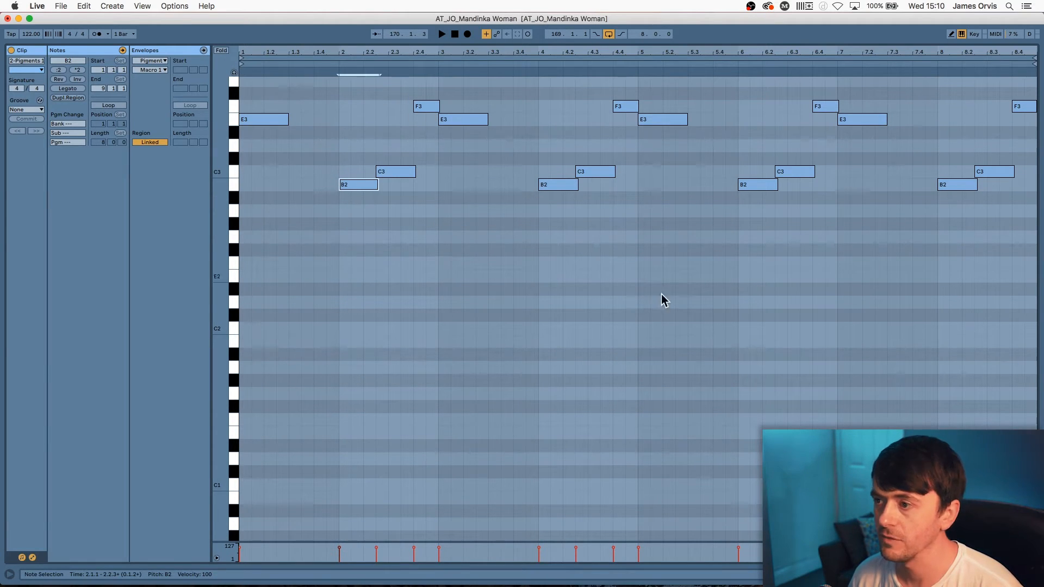
left_click(996, 574)
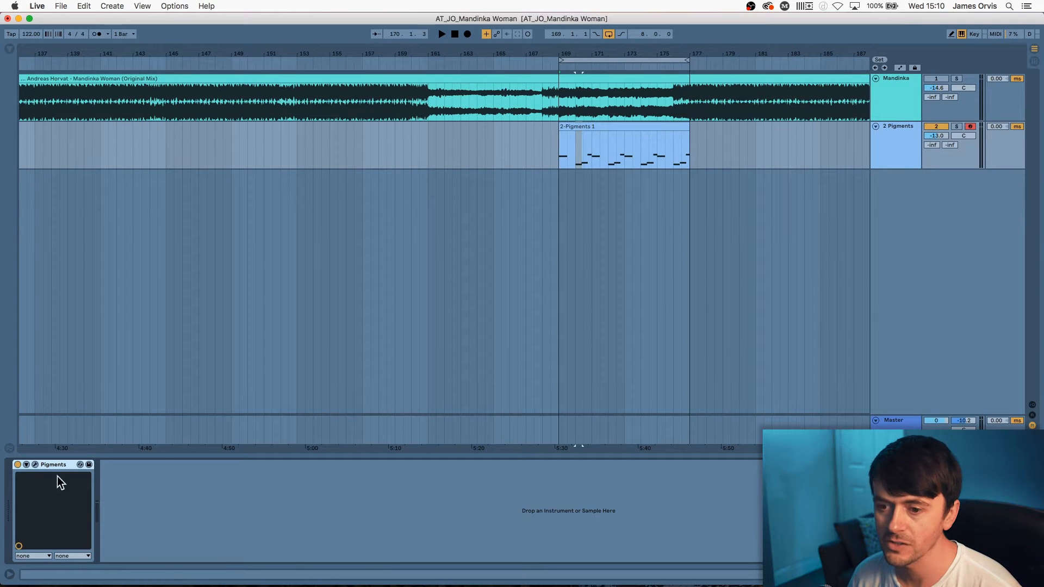
Open the Pigments window, glance at the FX page, and bypass Filter 1
left_click(35, 465)
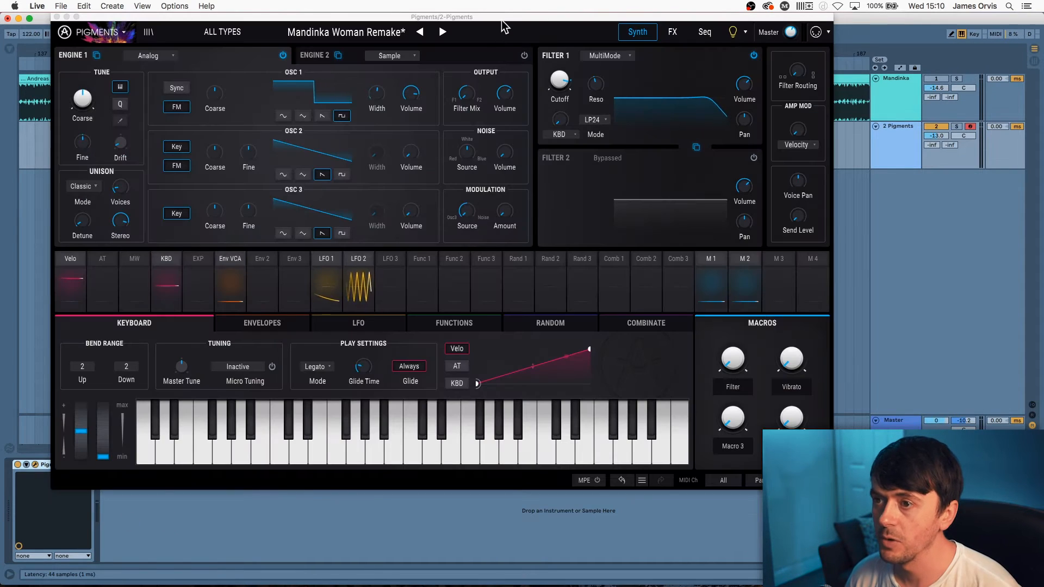
left_click_drag(503, 26, 468, 27)
left_click(649, 34)
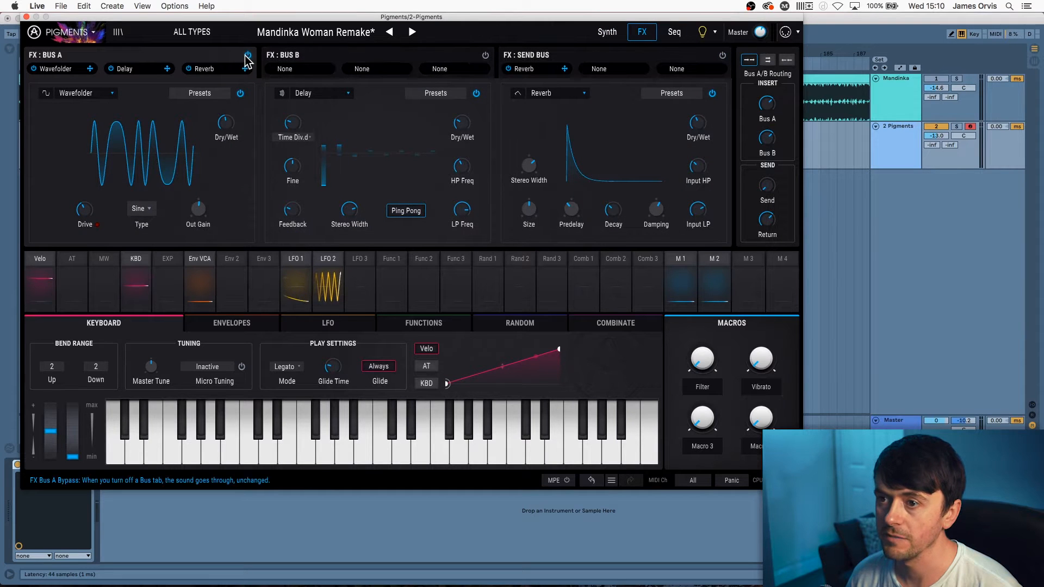
left_click(606, 32)
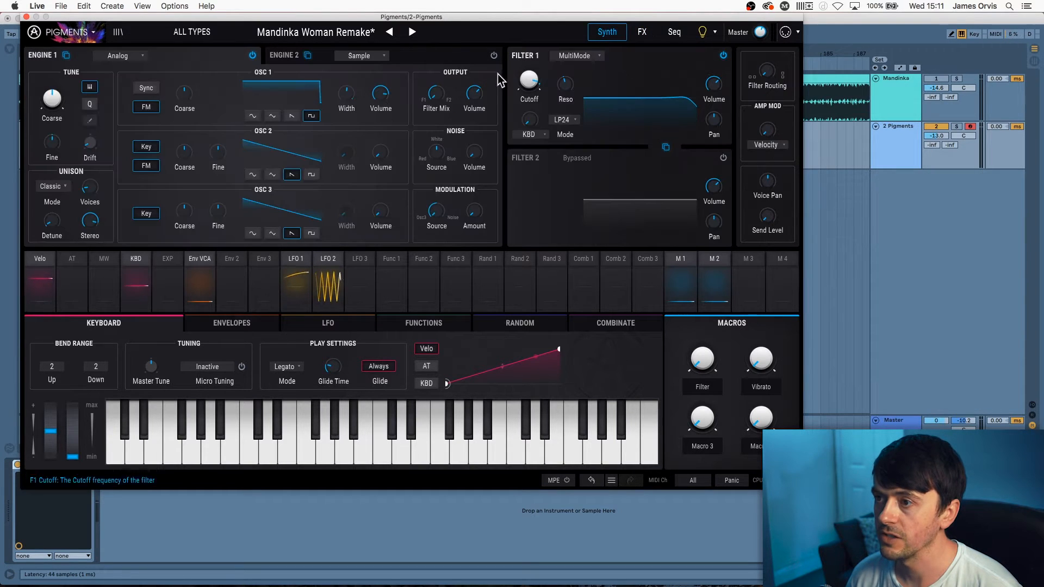
left_click(723, 55)
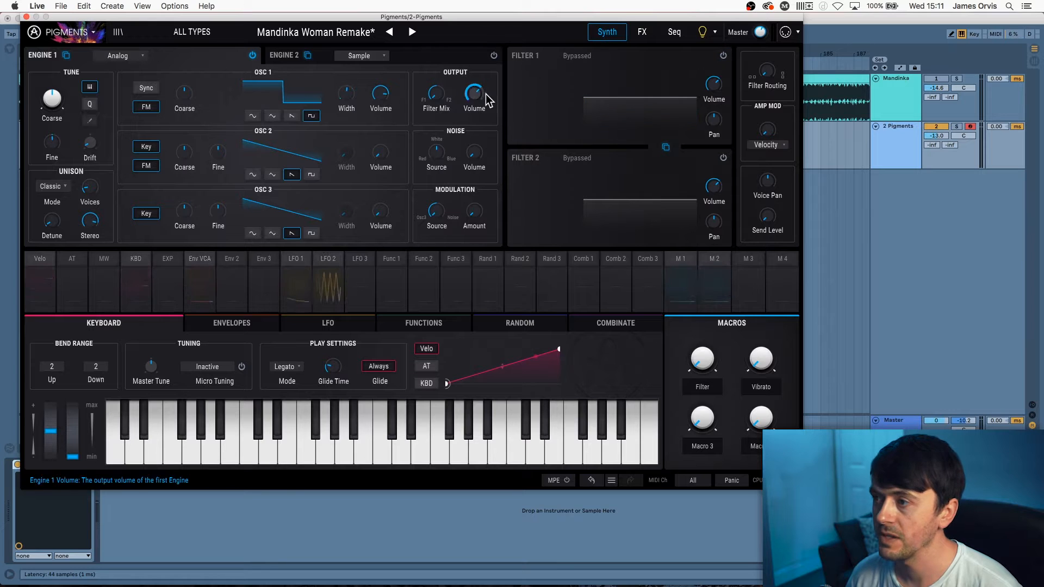
left_click_drag(594, 19, 627, 18)
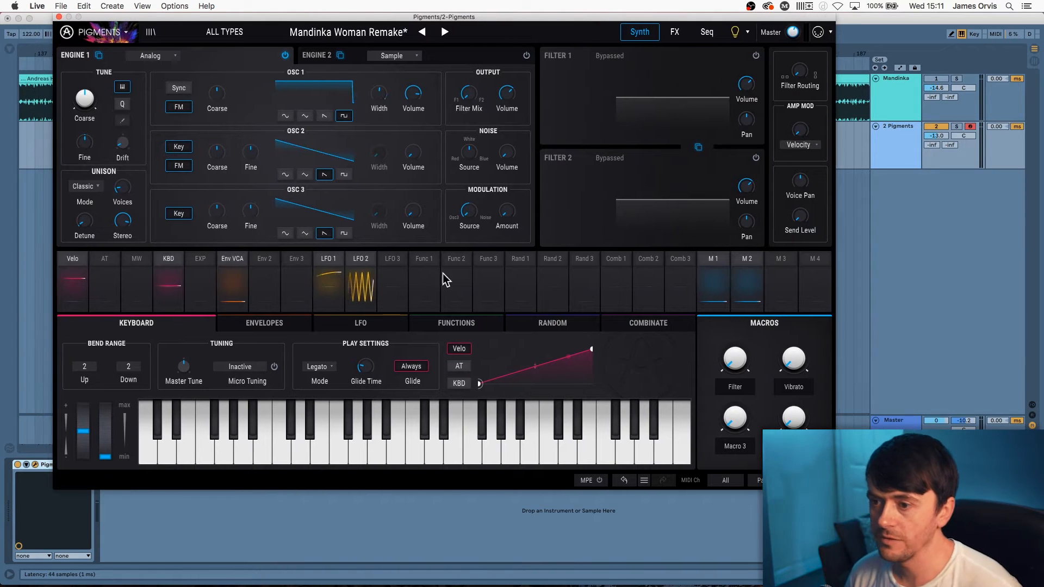
Turn off LFO 1's routings to oscillator width and filter cutoff
left_click(332, 275)
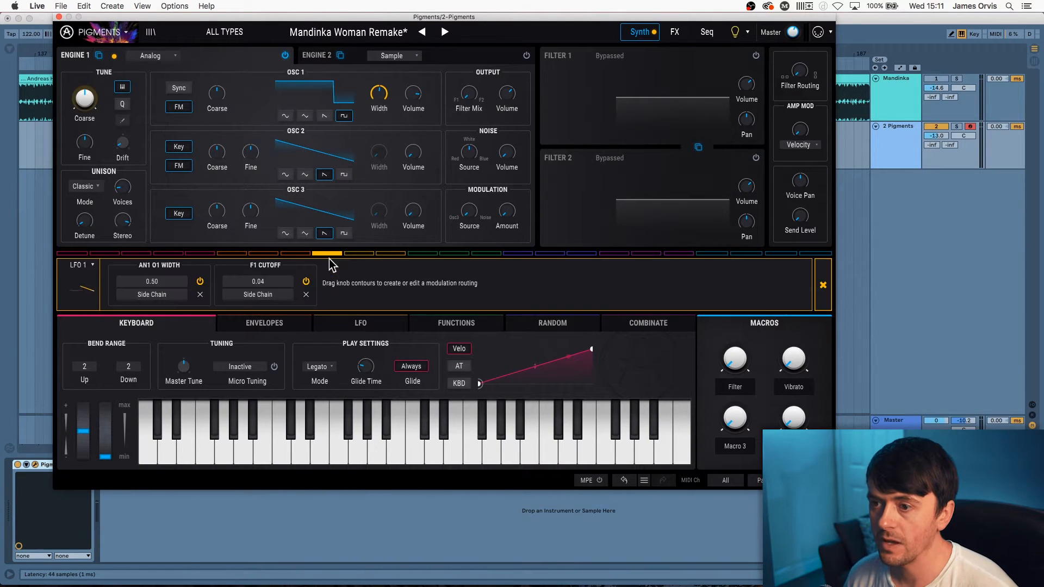
left_click(306, 281)
left_click(200, 282)
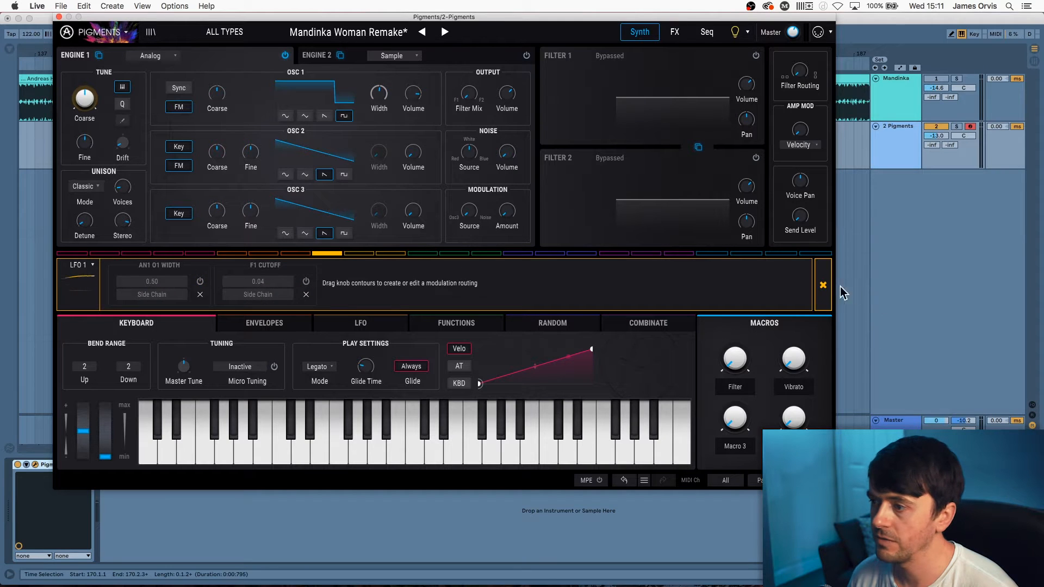
left_click(823, 285)
Turn off LFO 2's fine tune and Filter 1 cutoff routings
left_click(360, 255)
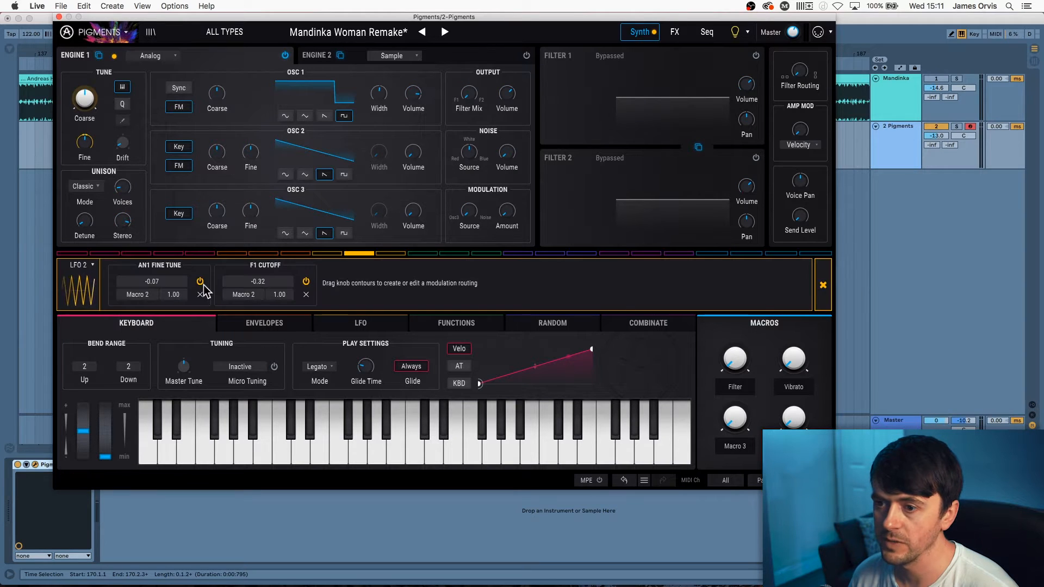
left_click(201, 281)
left_click(306, 281)
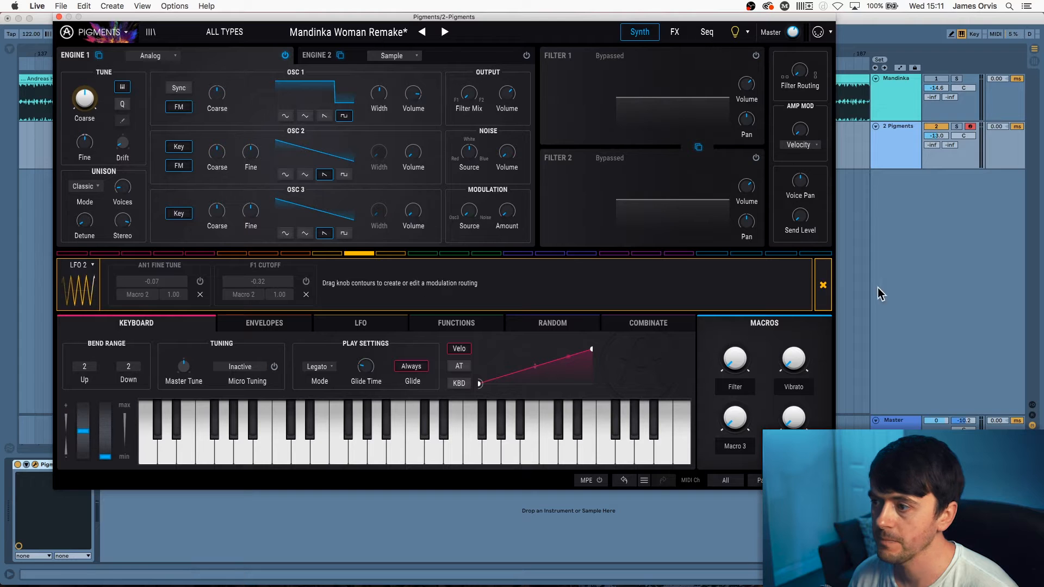
left_click(823, 285)
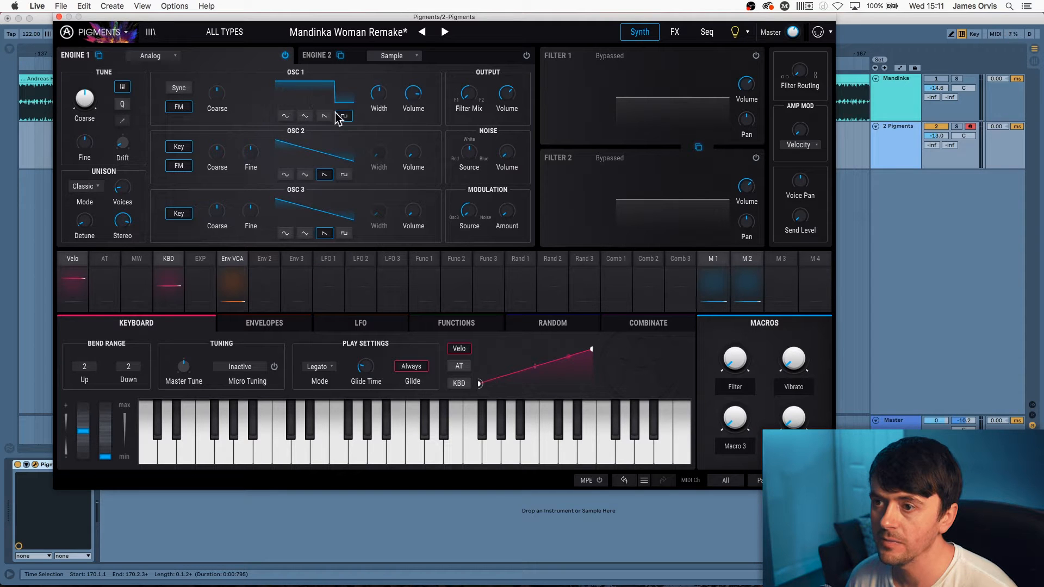
Try Osc 1 Width at 0.500 and 0.639, undo back to 0.747, then show the LFOs
double_click(379, 94)
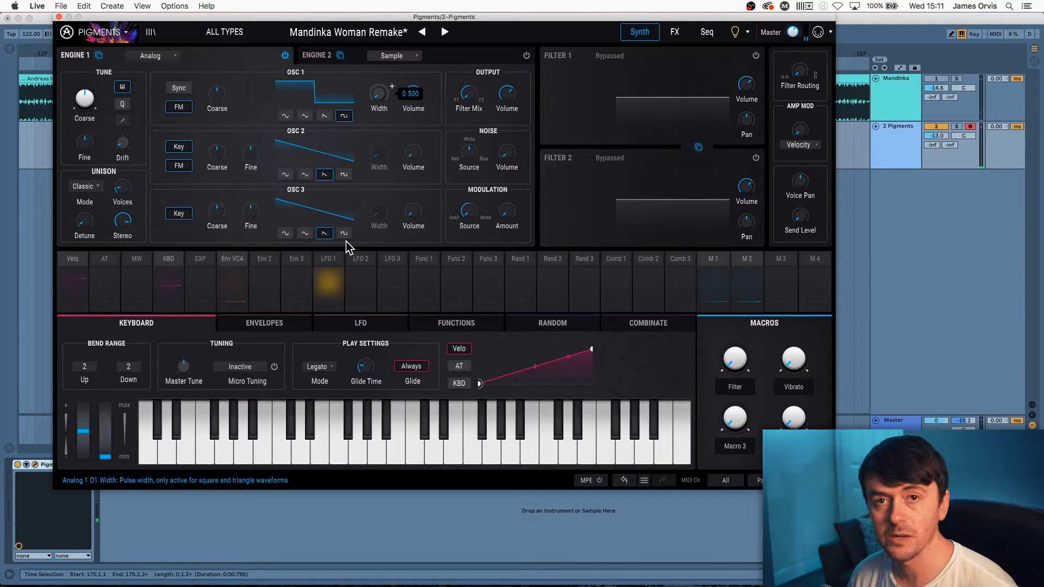
left_click_drag(379, 93, 379, 45)
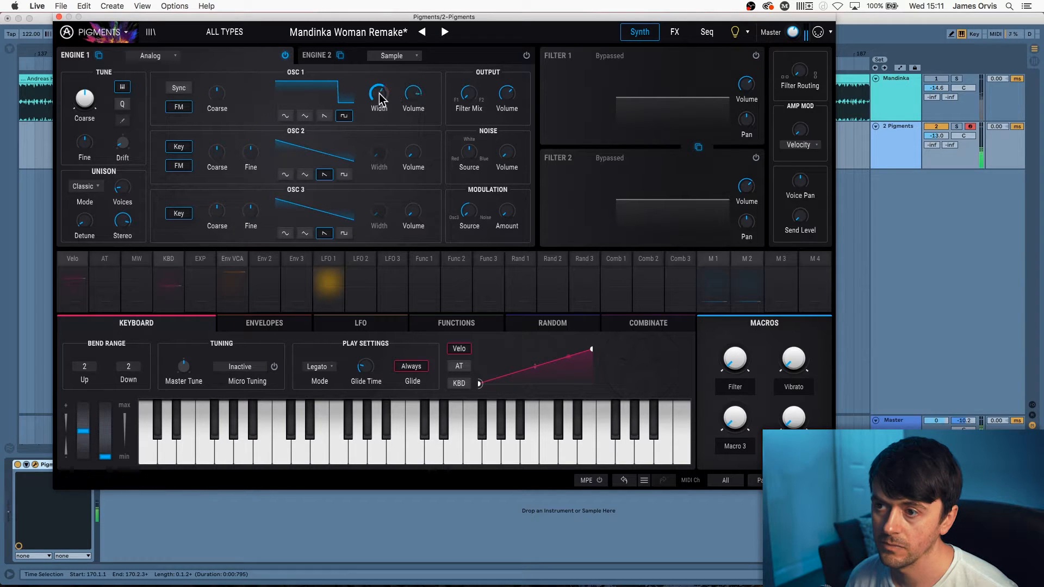
left_click(624, 481)
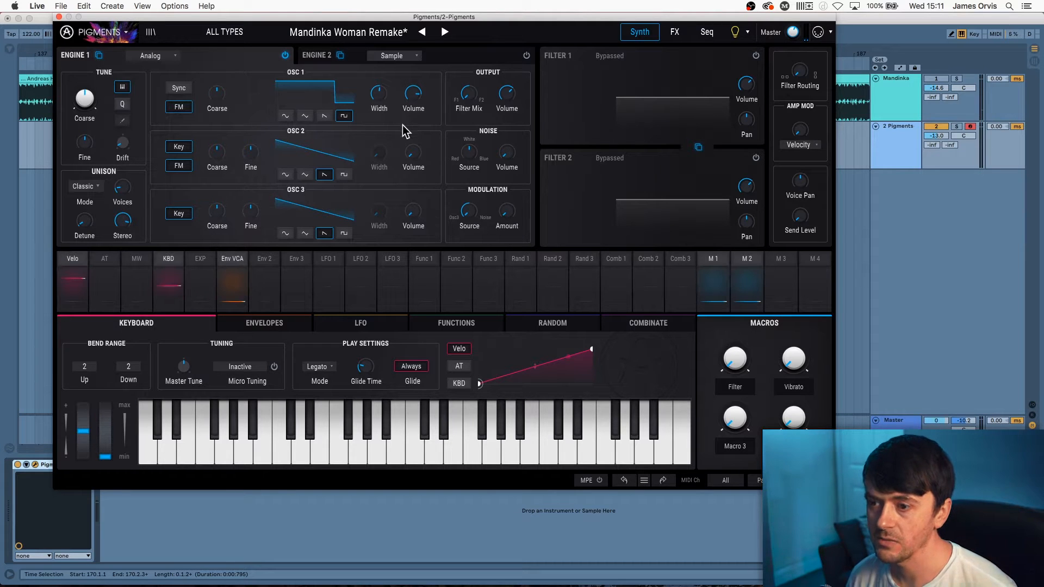
left_click(350, 329)
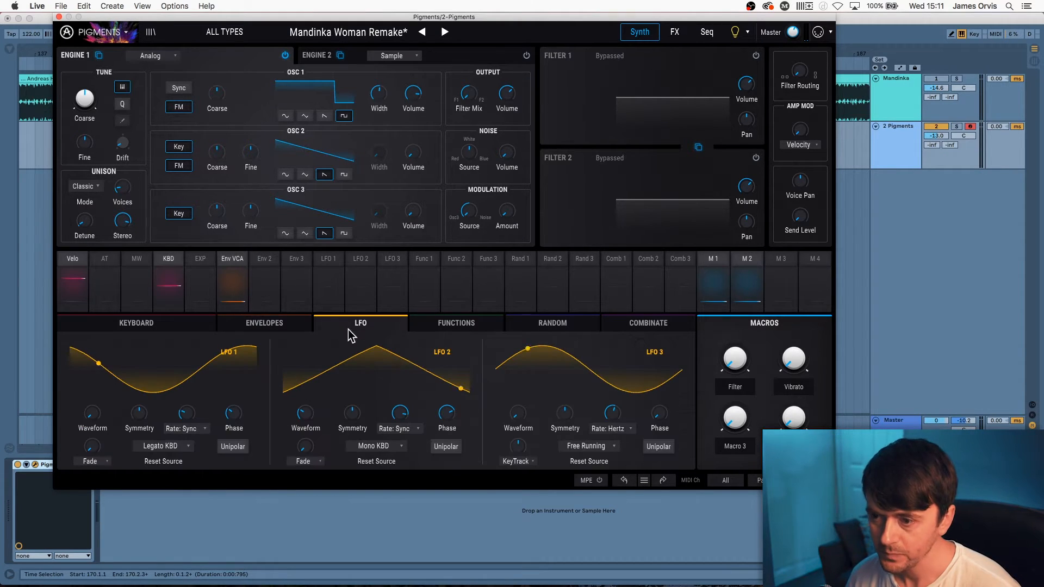
Route LFO 1 to Osc 1 pulse width and keep Legato as the play mode
left_click(337, 287)
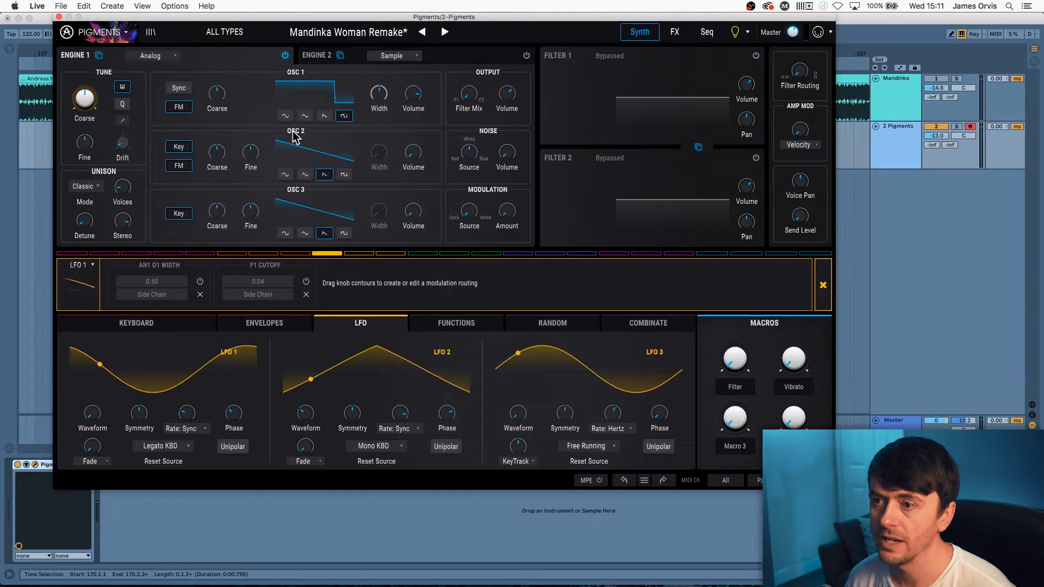
left_click(201, 283)
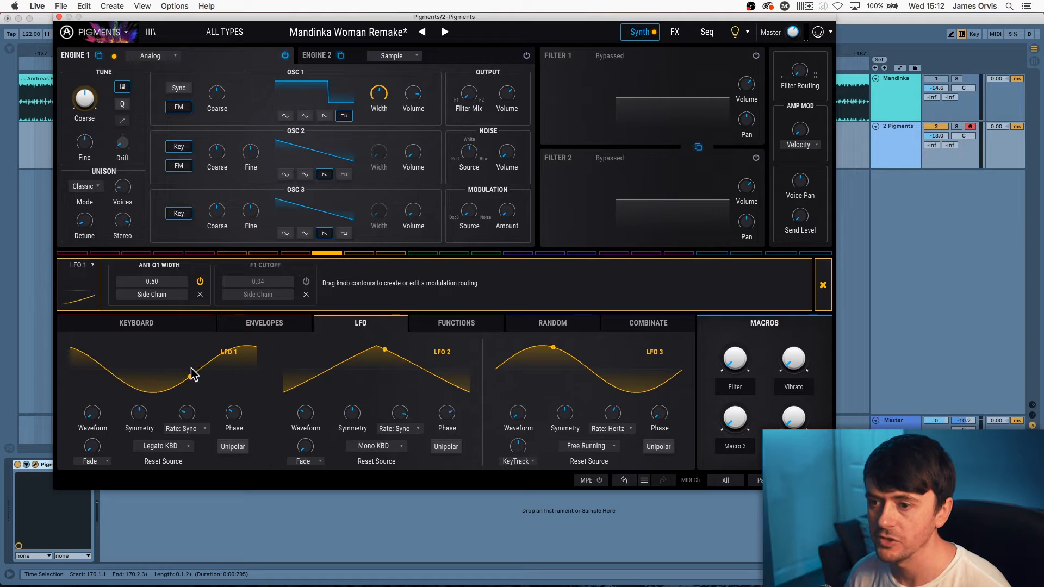
left_click(159, 330)
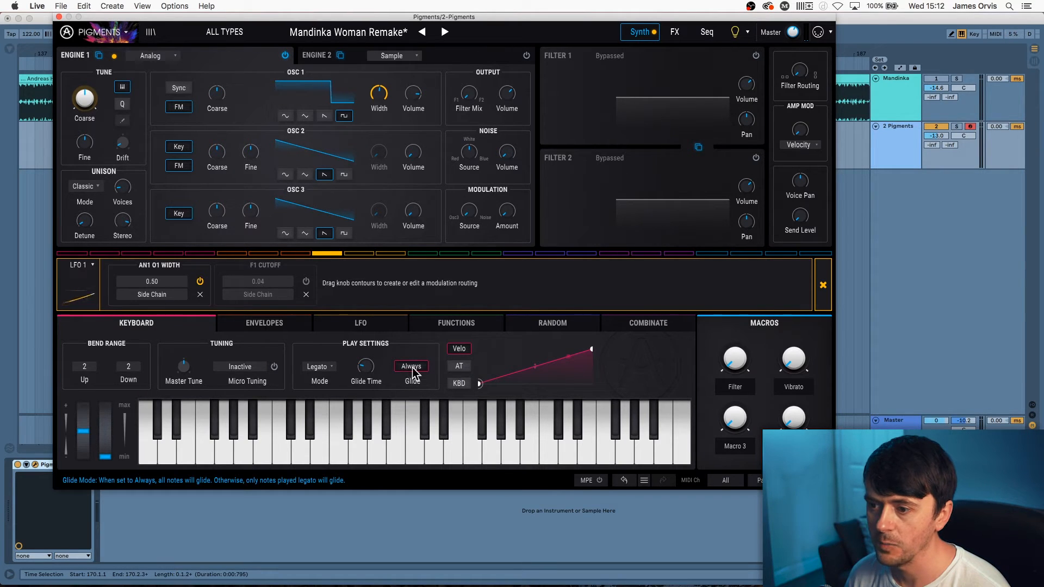
mouse_move(365, 367)
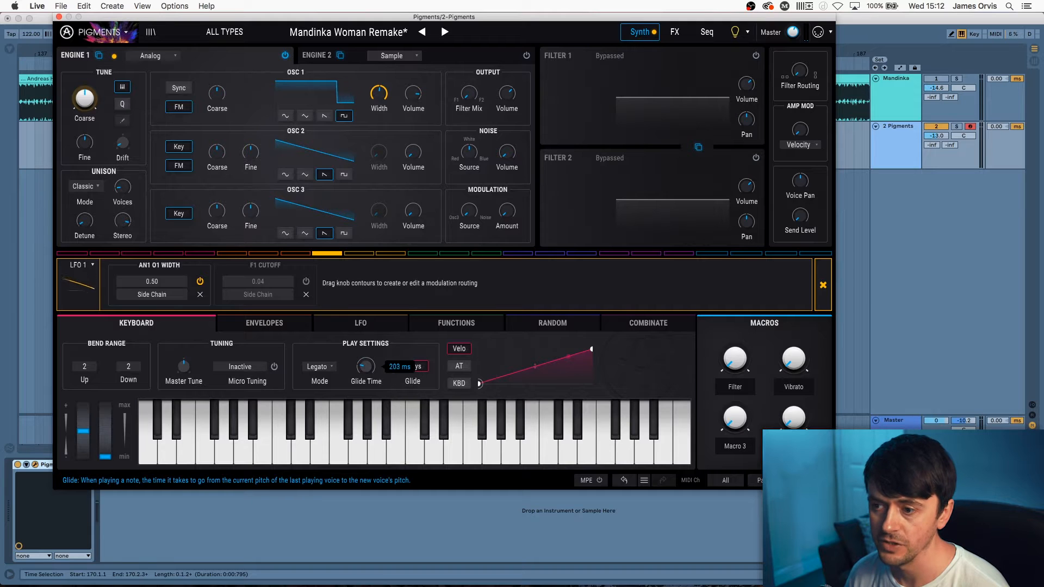
left_click(327, 367)
left_click(346, 181)
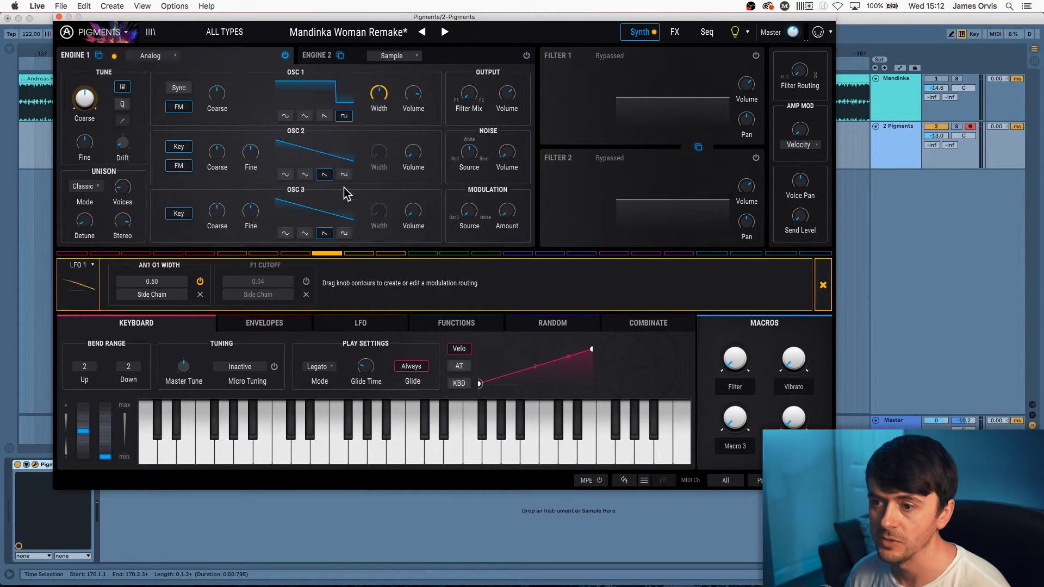
Check the envelopes and keep Legato KBD as LFO 1's reset source
left_click(263, 325)
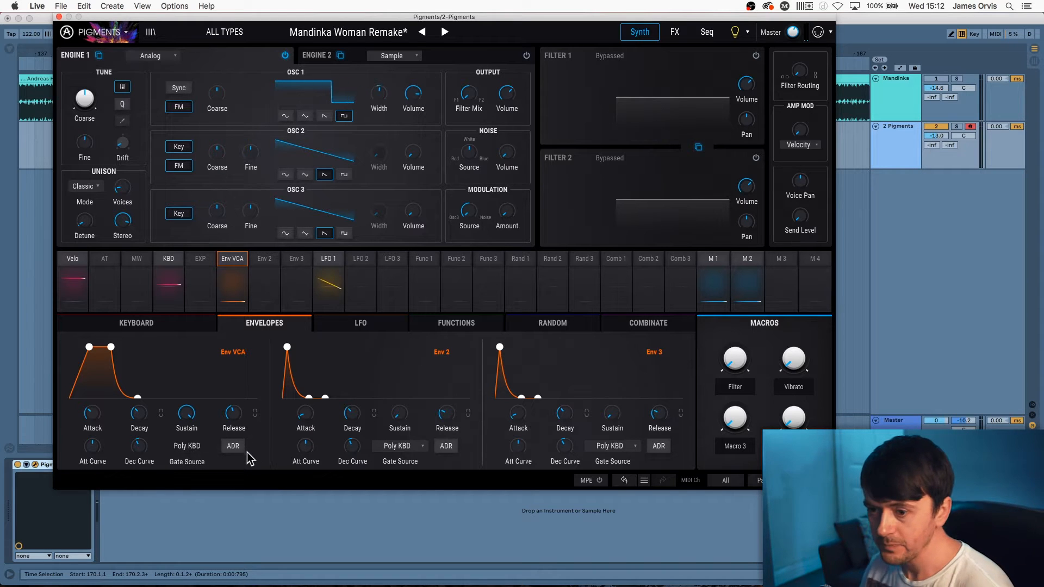
left_click(348, 322)
left_click(167, 445)
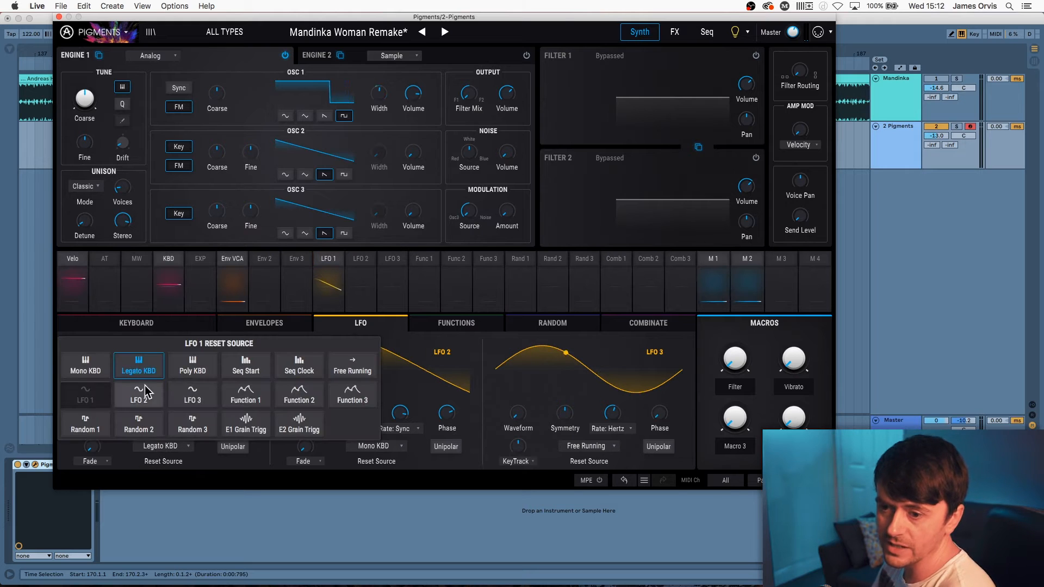
left_click(194, 469)
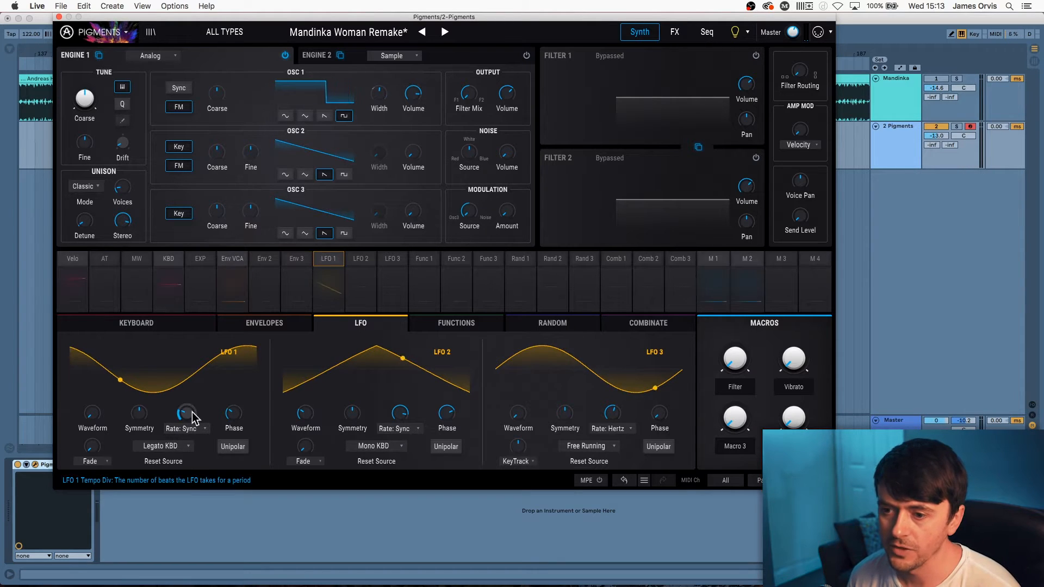
mouse_move(192, 413)
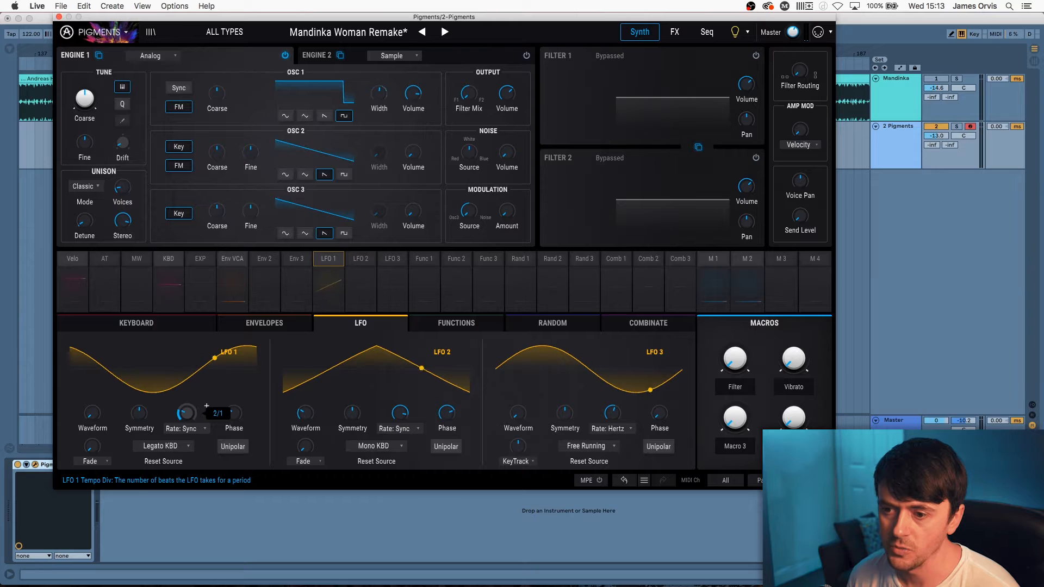
mouse_move(238, 416)
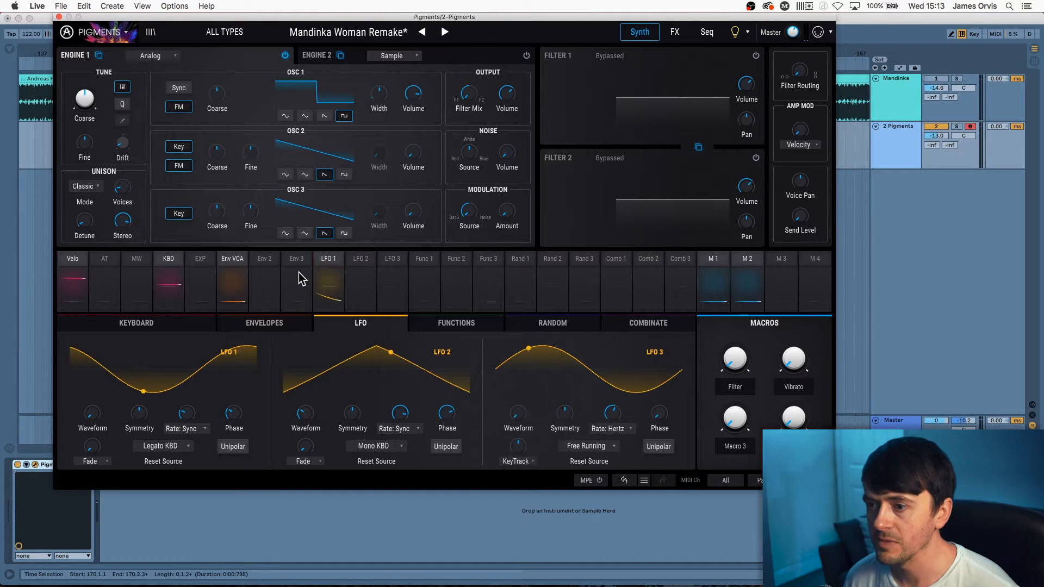
Let LFO 1 also modulate Filter 1 cutoff and switch Filter 1 on
left_click(330, 265)
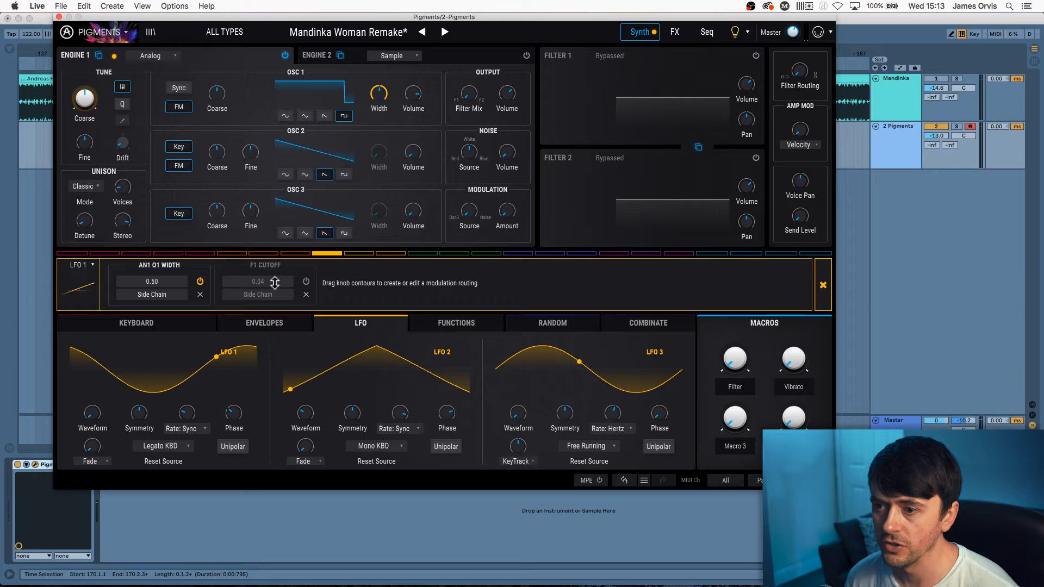
left_click(306, 281)
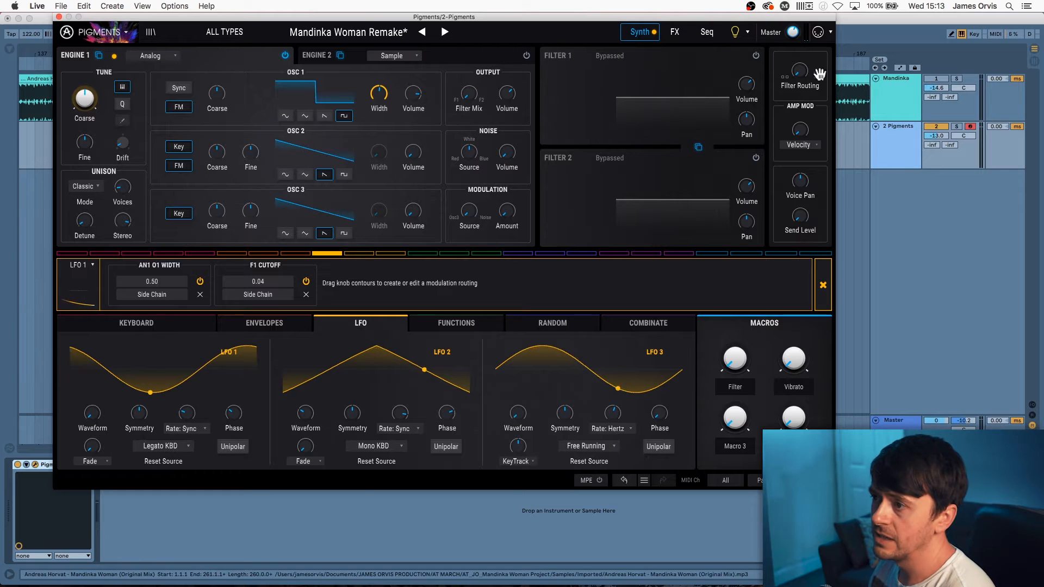
left_click(756, 55)
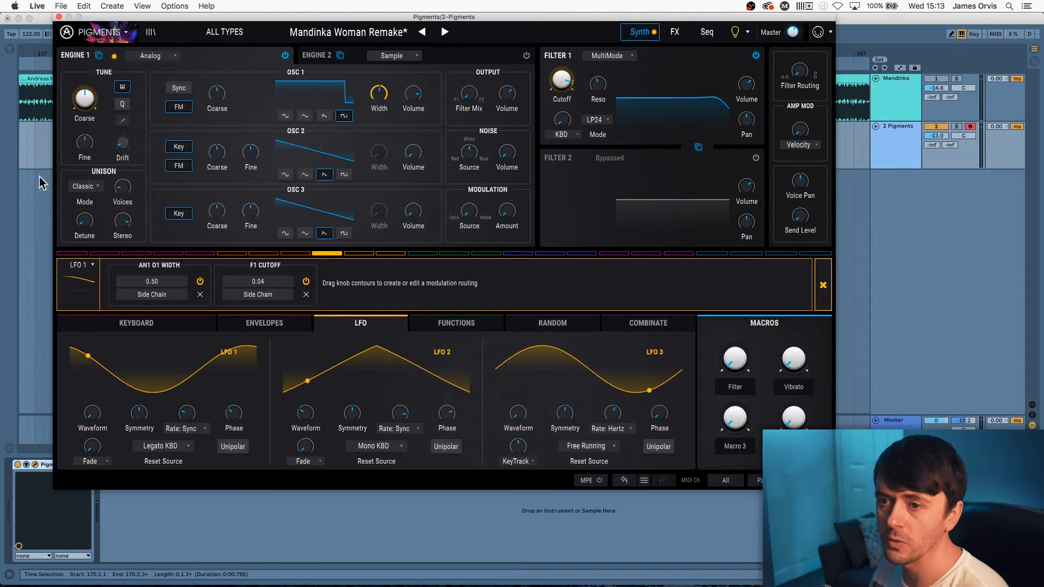
Tweak Unison Detune, then undo it back to 0.268%
left_click(124, 189)
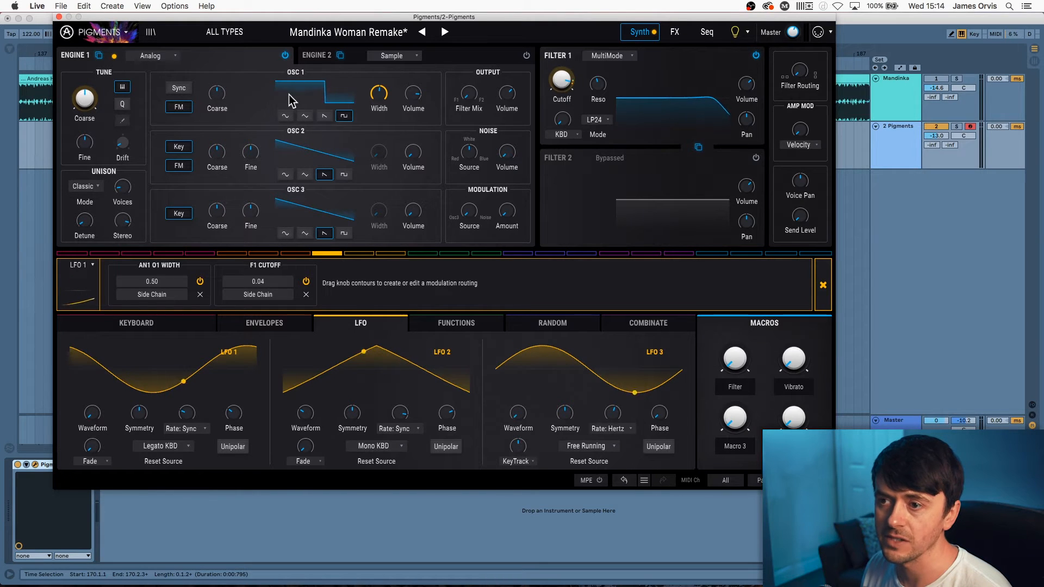
mouse_move(126, 226)
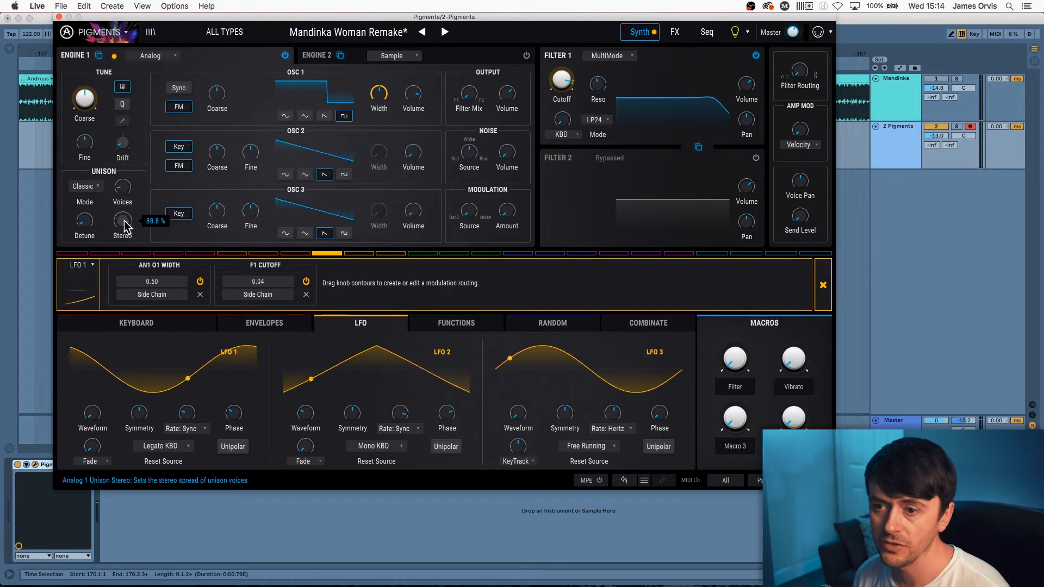
mouse_move(86, 221)
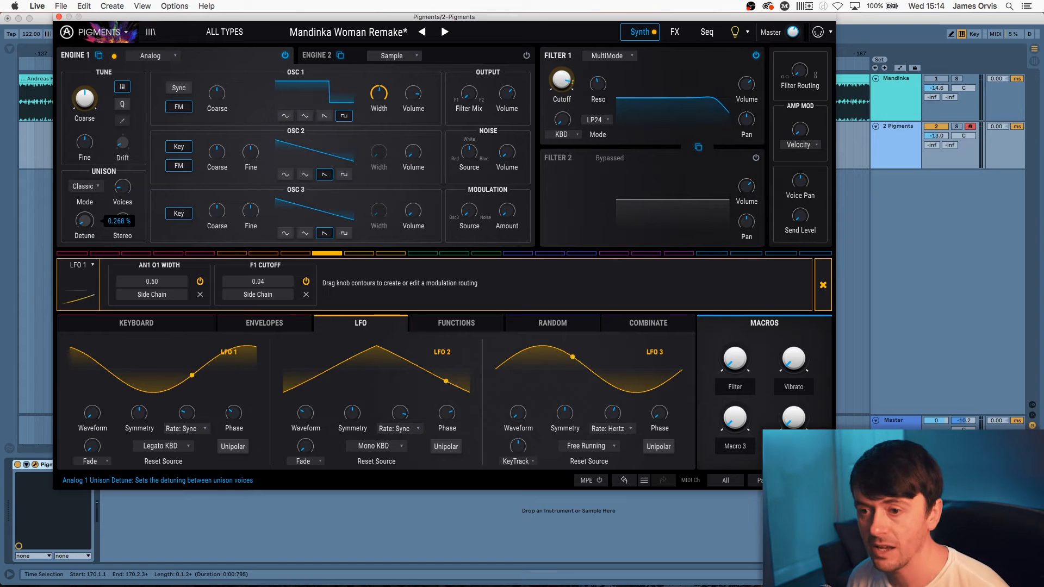
left_click_drag(85, 221, 85, 217)
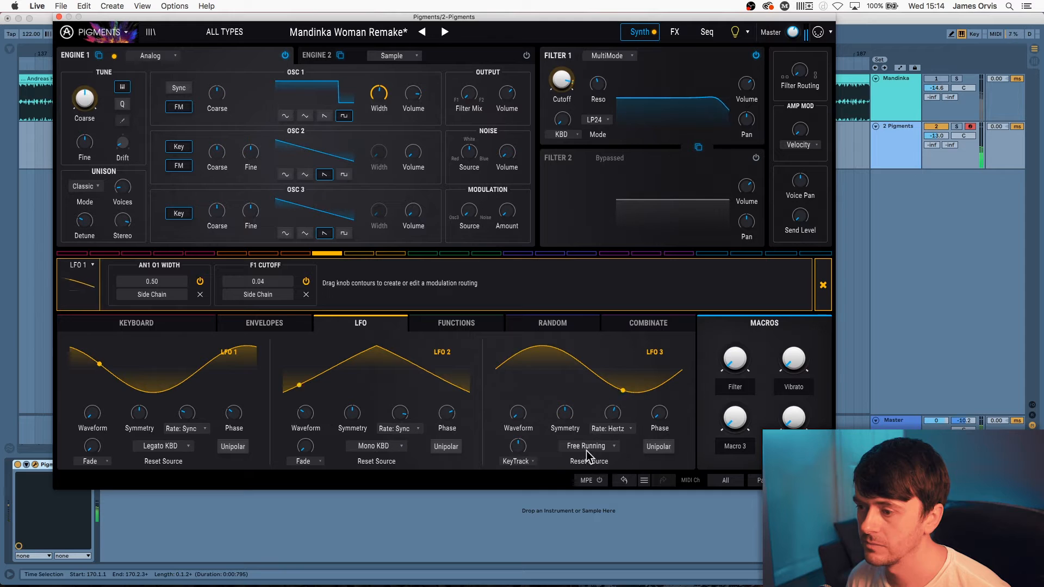
left_click(624, 481)
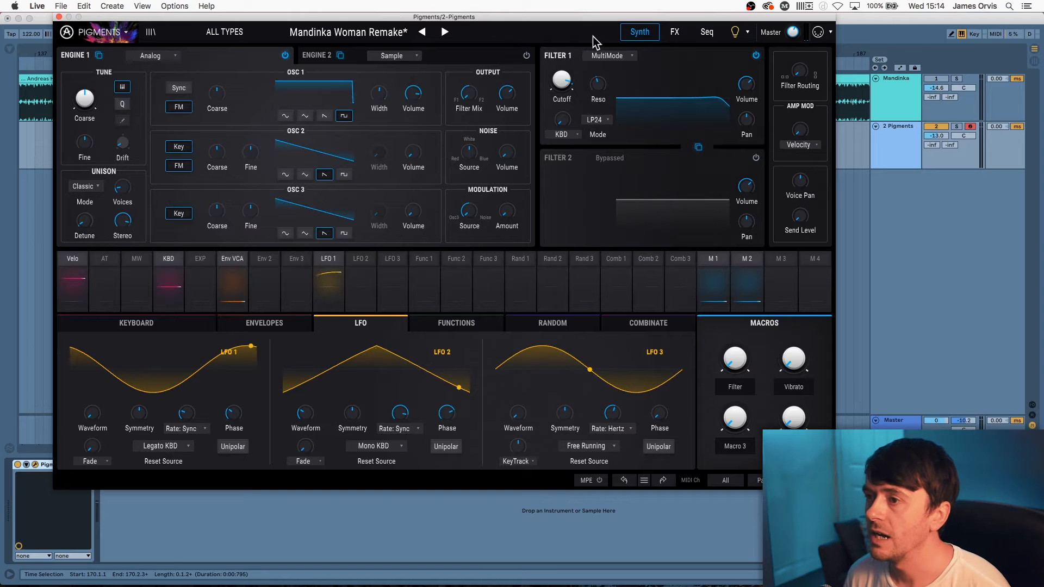
Confirm Filter 1 as a MultiMode LP24 filter and show LFO 2's routings
left_click(616, 55)
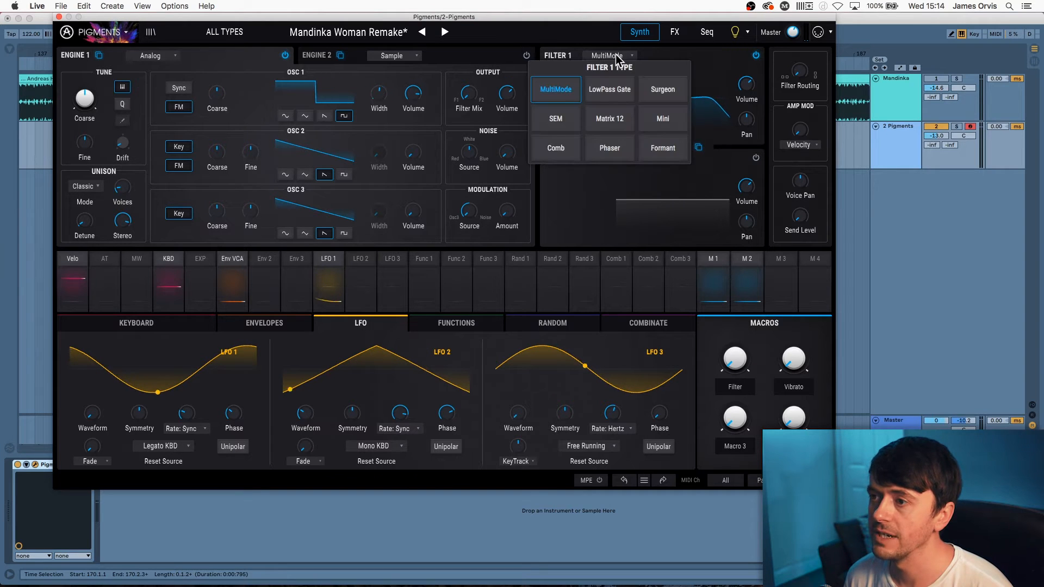
left_click(573, 89)
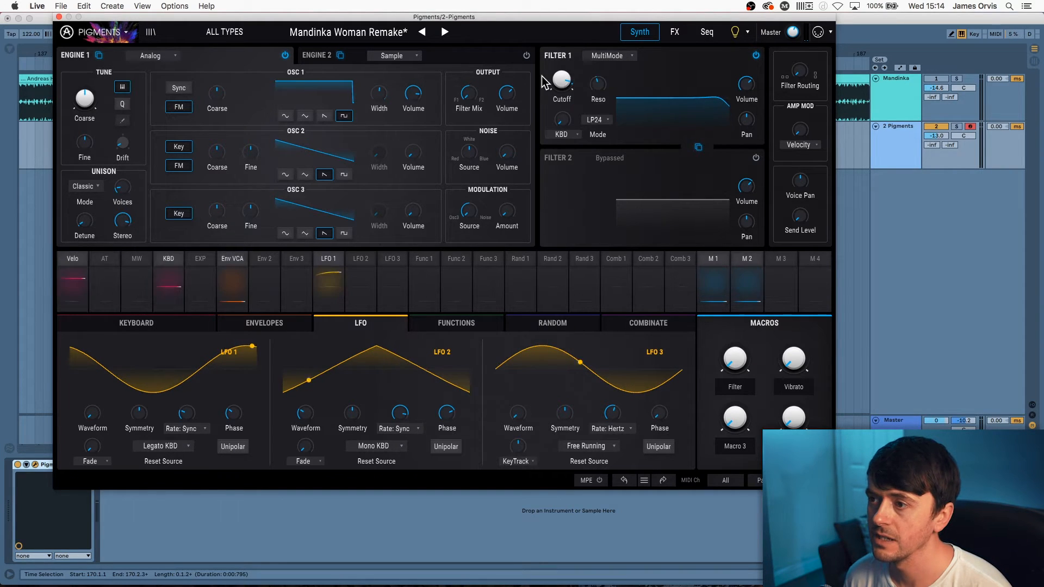
mouse_move(564, 84)
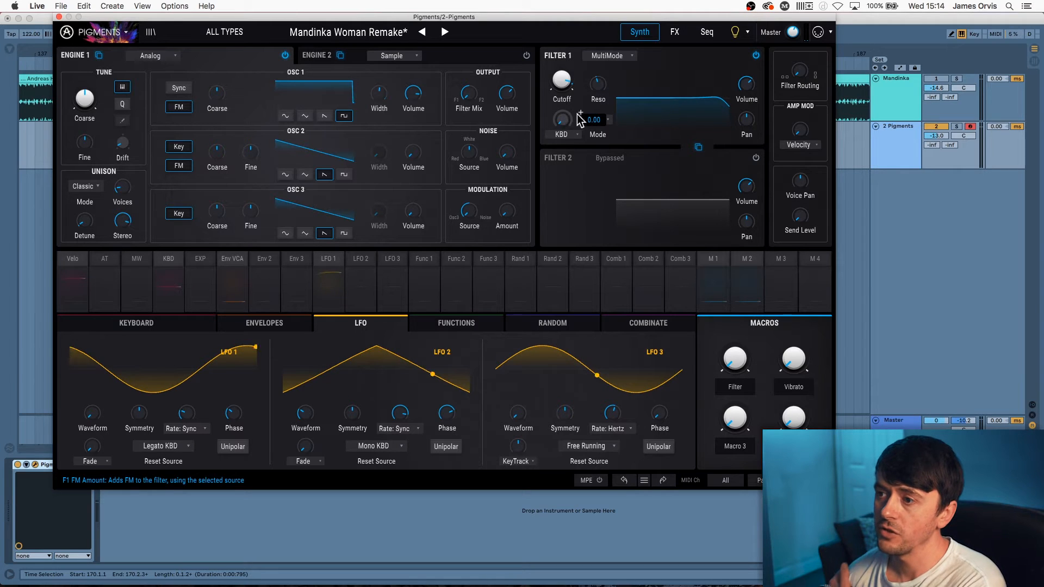
left_click(607, 122)
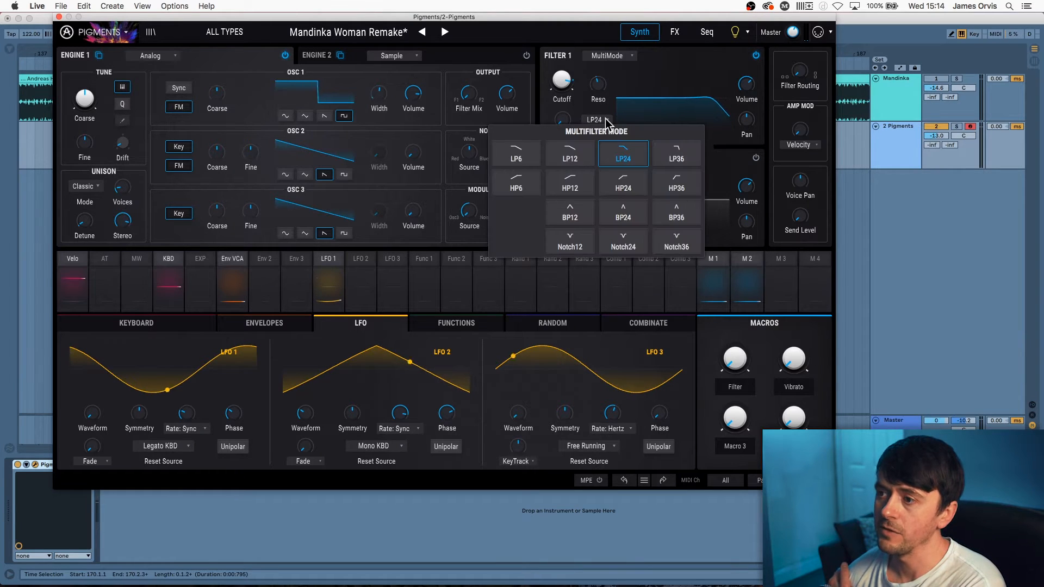
left_click(606, 120)
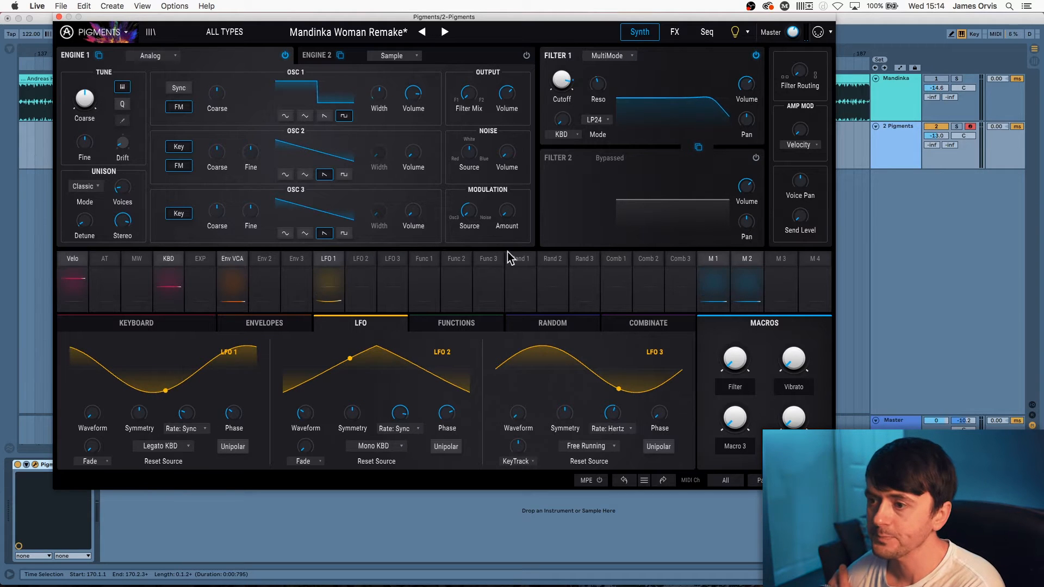
left_click(355, 261)
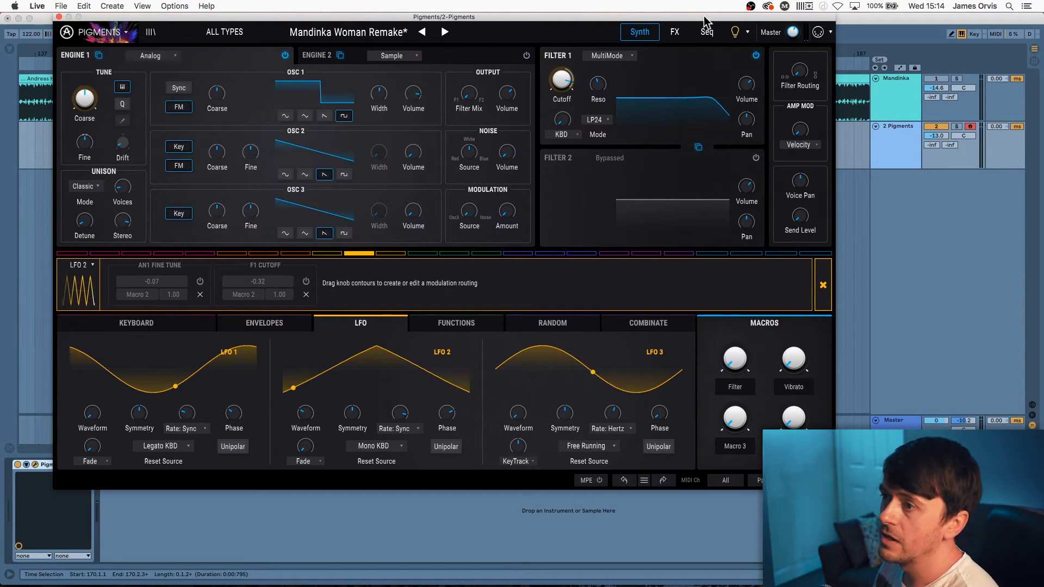
On the FX page, bypass the Bus A reverb and review Bus B and send effects
left_click(674, 31)
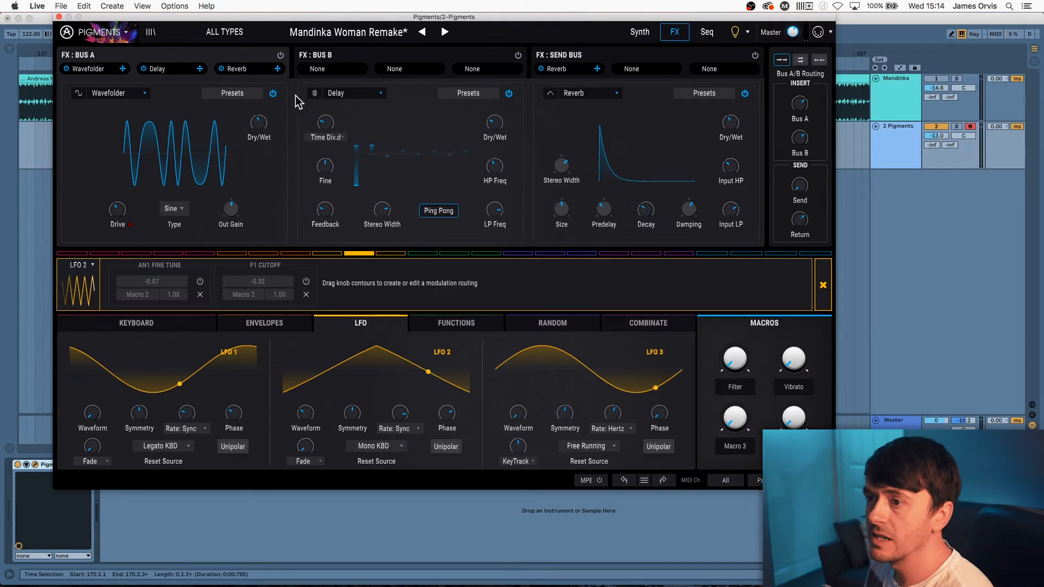
left_click(280, 55)
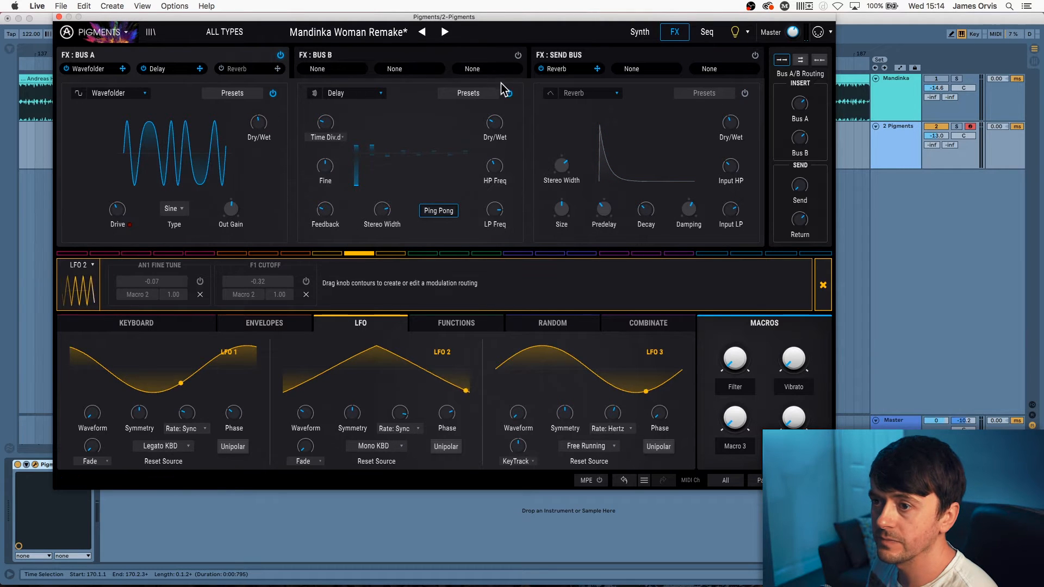
left_click(374, 54)
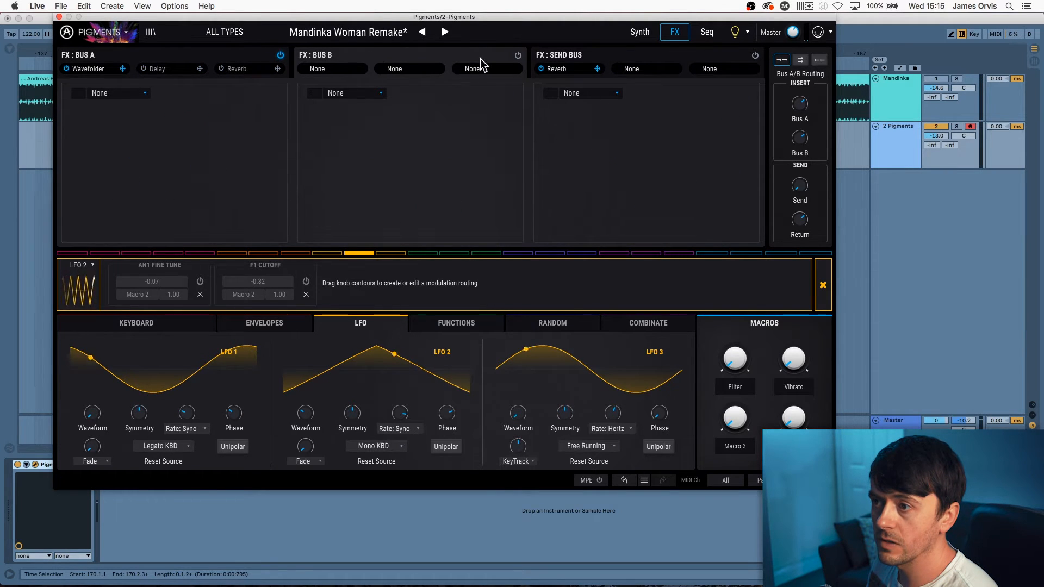
left_click(586, 58)
left_click(224, 62)
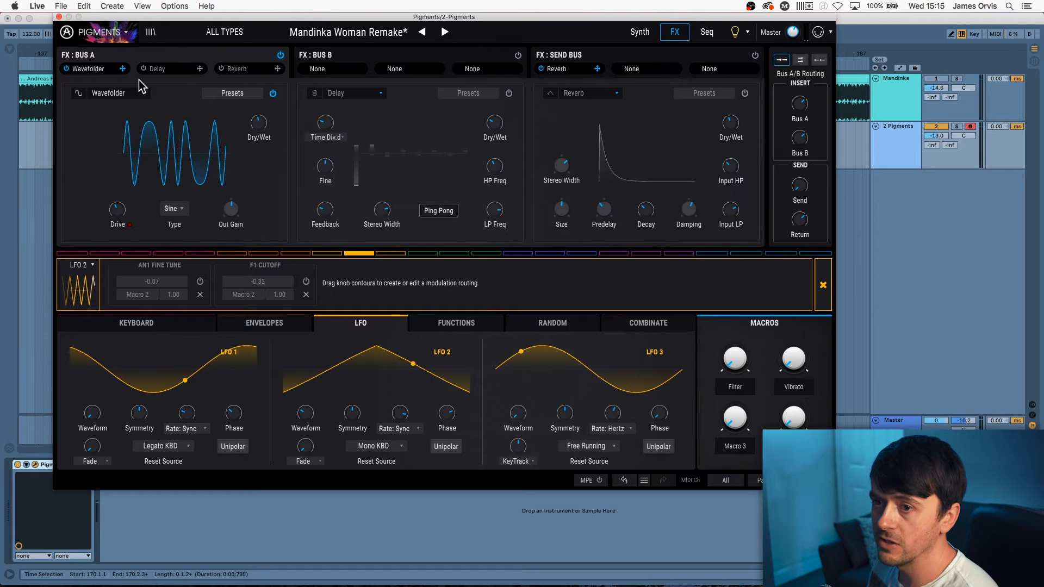
left_click(168, 104)
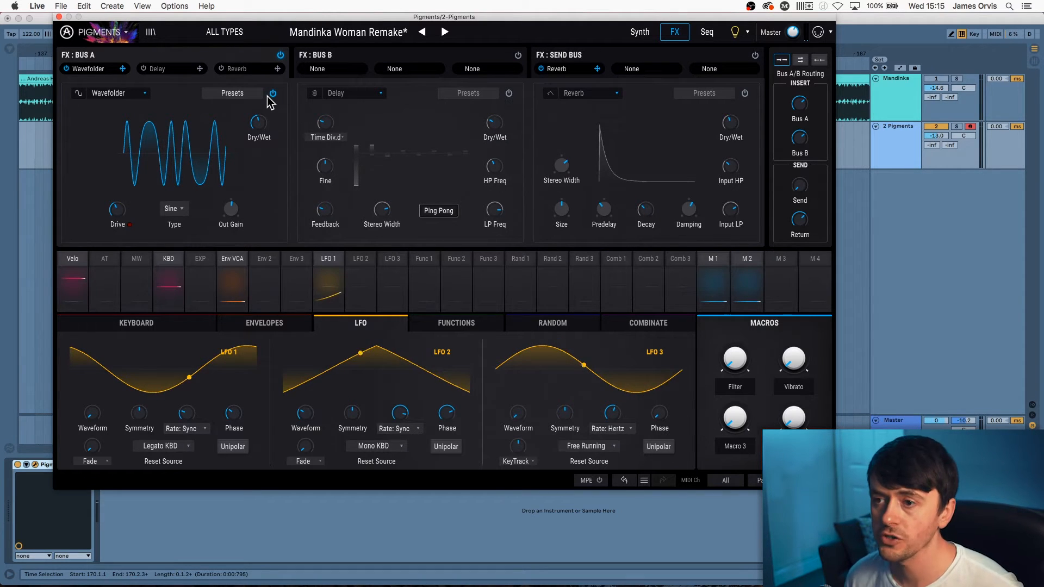
Undo a wavefolder drive tweak, enable the Bus A delay, and open the clip's MIDI notes
left_click_drag(117, 210, 117, 209)
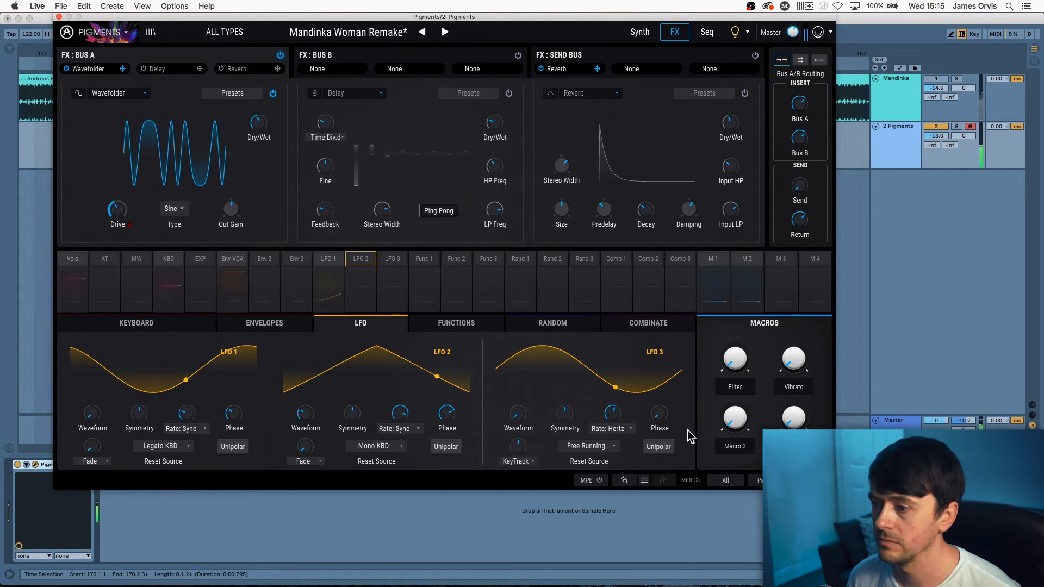
left_click(623, 481)
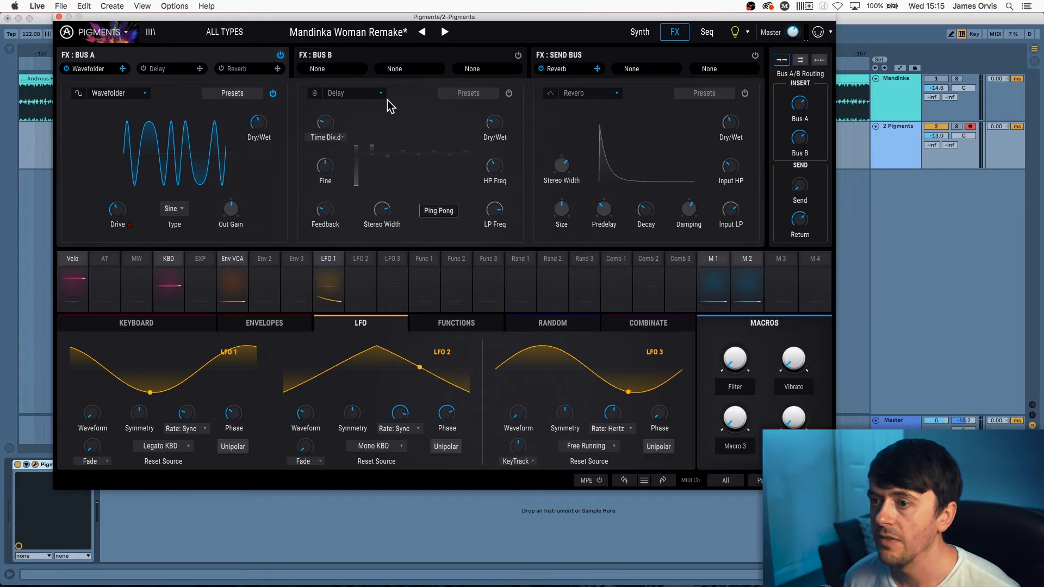
left_click(509, 93)
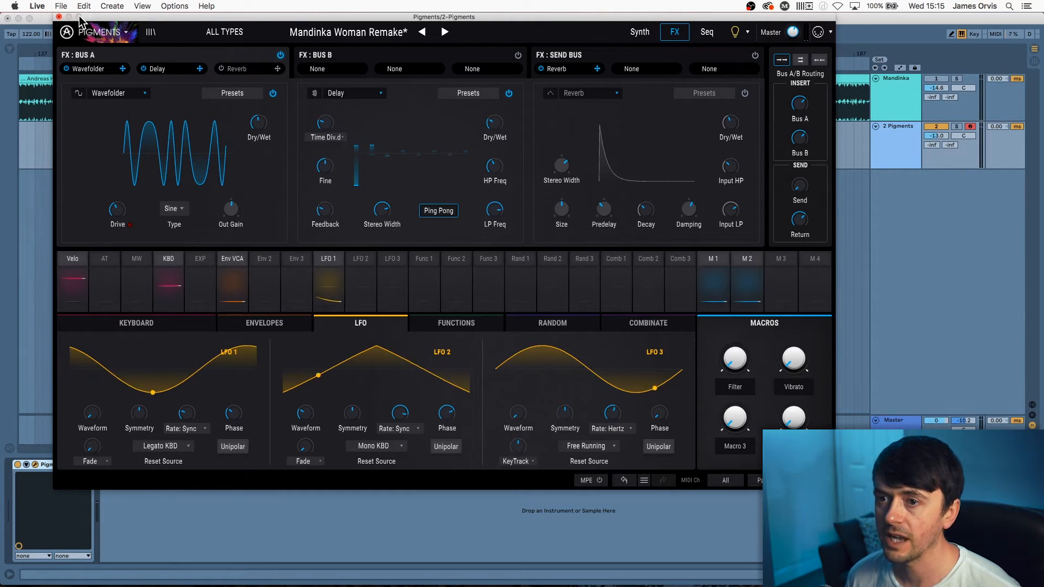
left_click(58, 17)
double_click(626, 136)
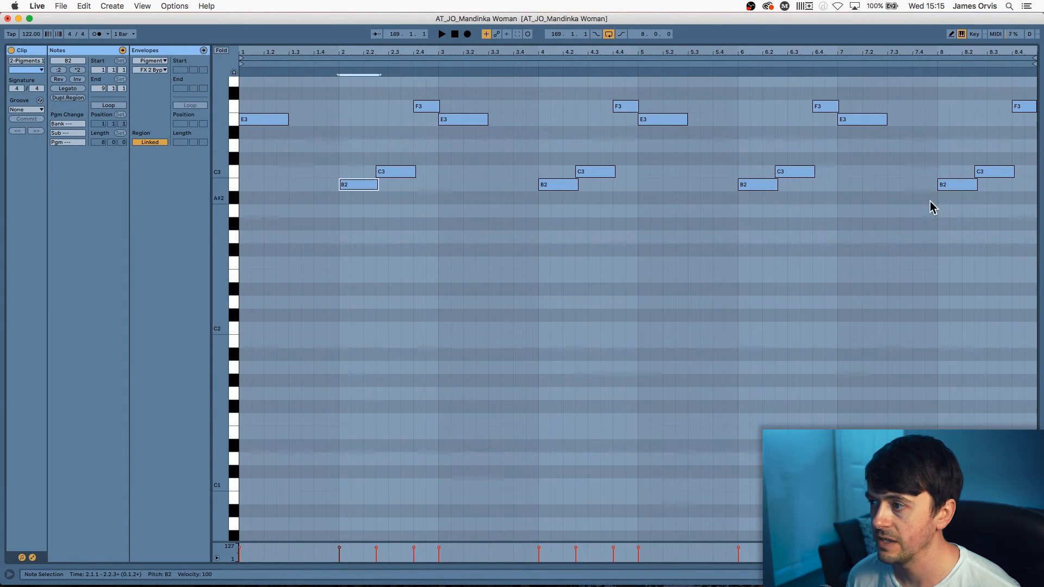
Try stretching both E3 notes to a full bar, undo it, and return to the arrangement
left_click(308, 115)
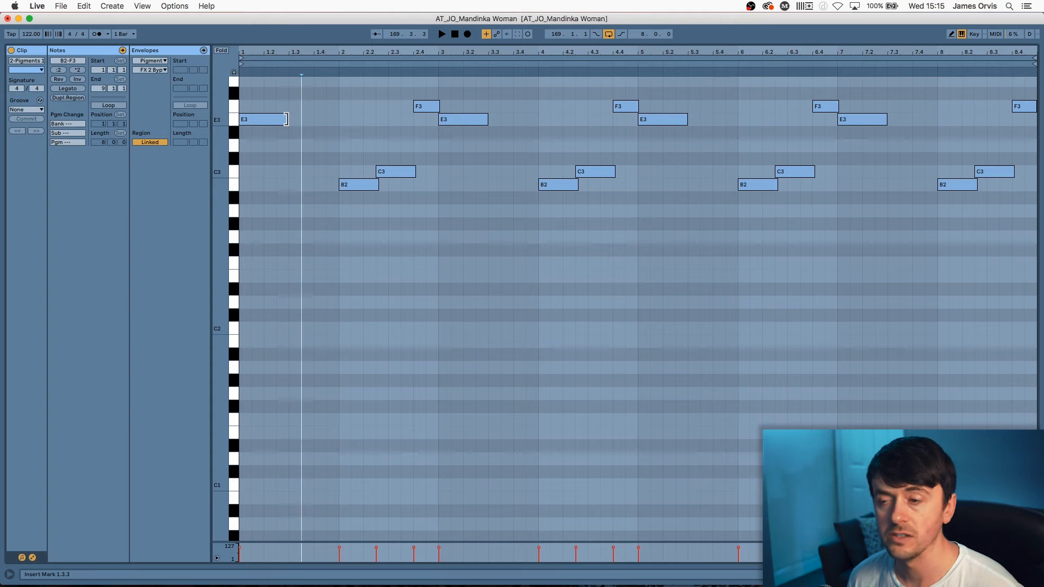
mouse_move(286, 119)
left_mouse_down()
mouse_move(350, 118)
mouse_move(338, 119)
left_mouse_up()
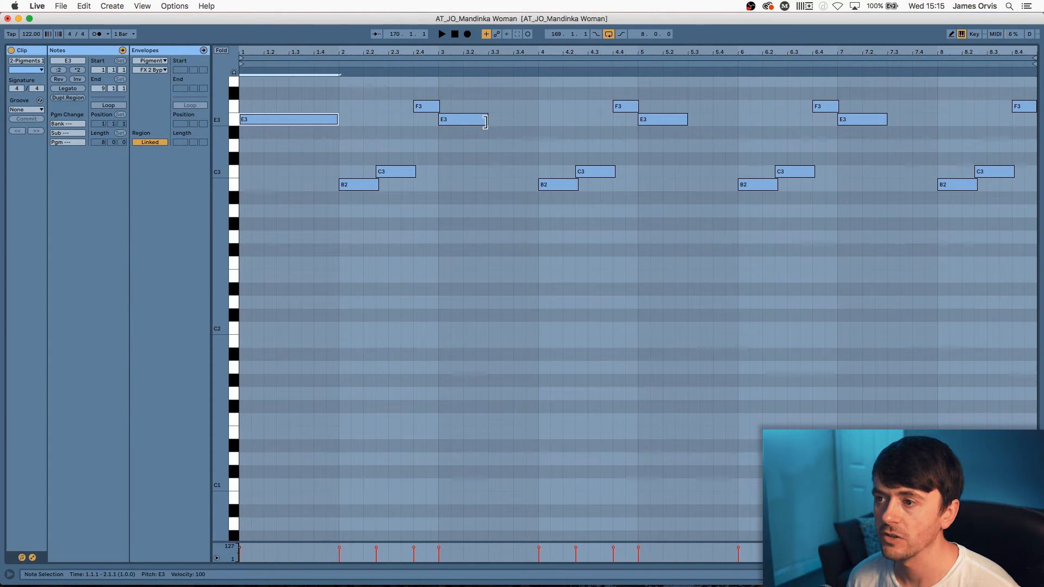
left_click_drag(485, 121, 541, 118)
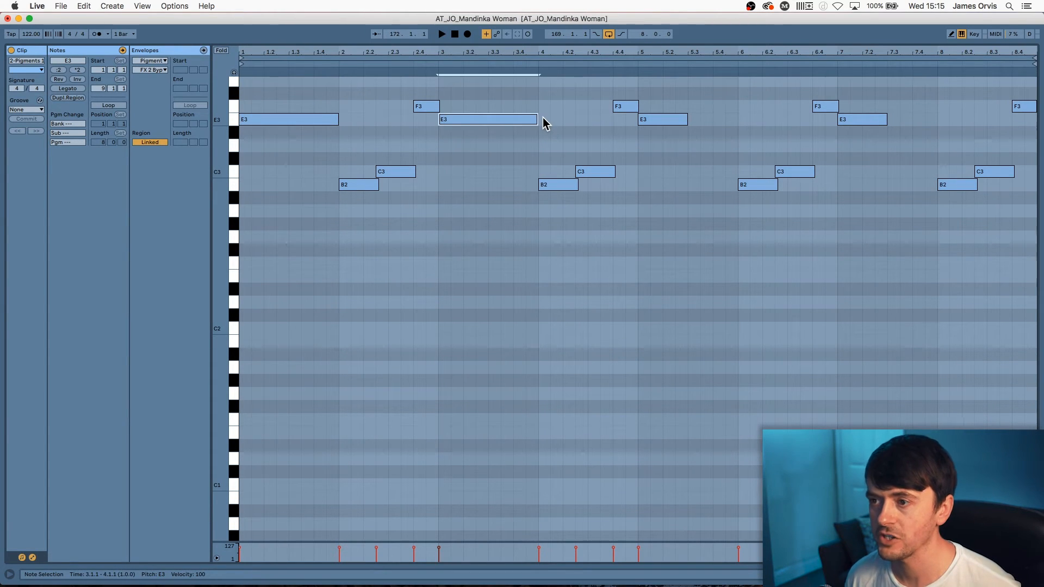
key("super+z")
key("super+z")
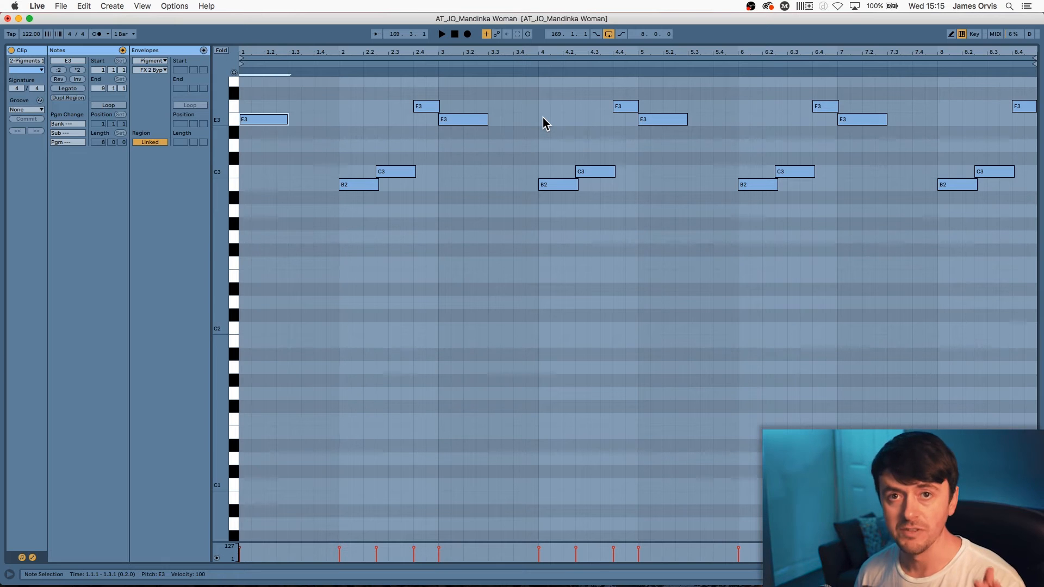
key("shift+Tab")
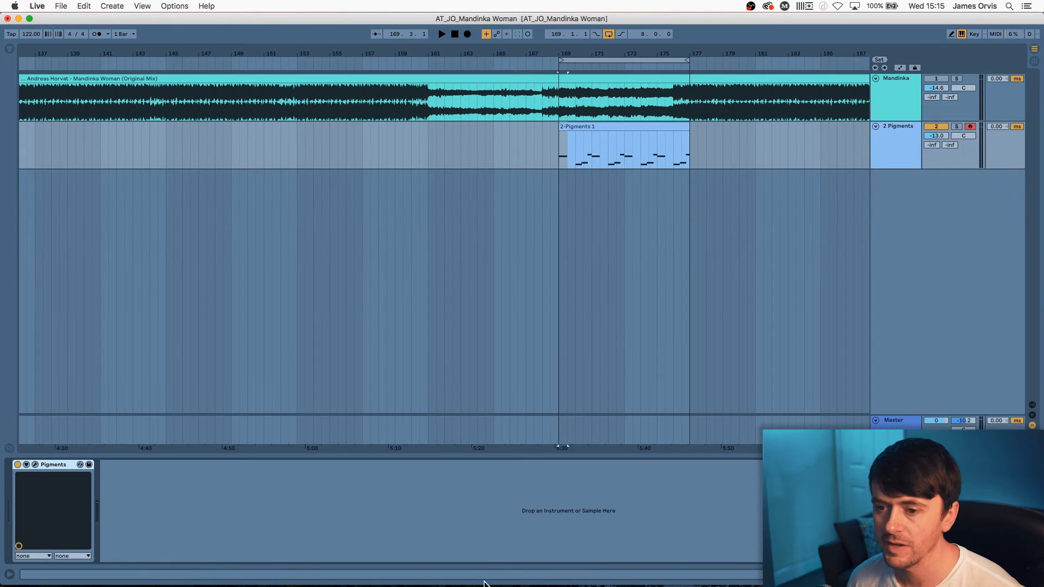
Reopen Pigments and keep the Delay time on its dotted sync setting
left_click(34, 464)
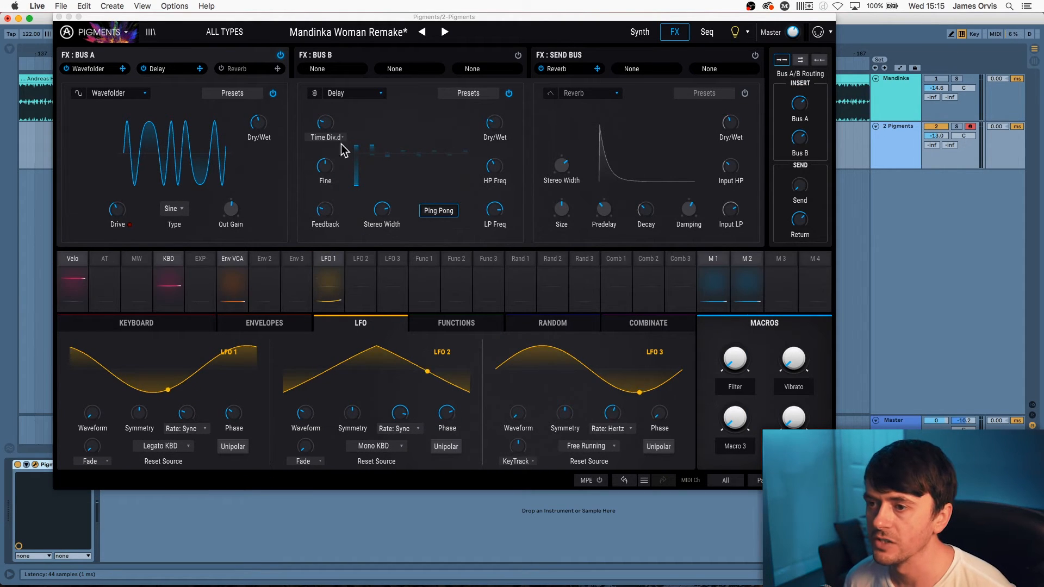
left_click(314, 138)
left_click(324, 139)
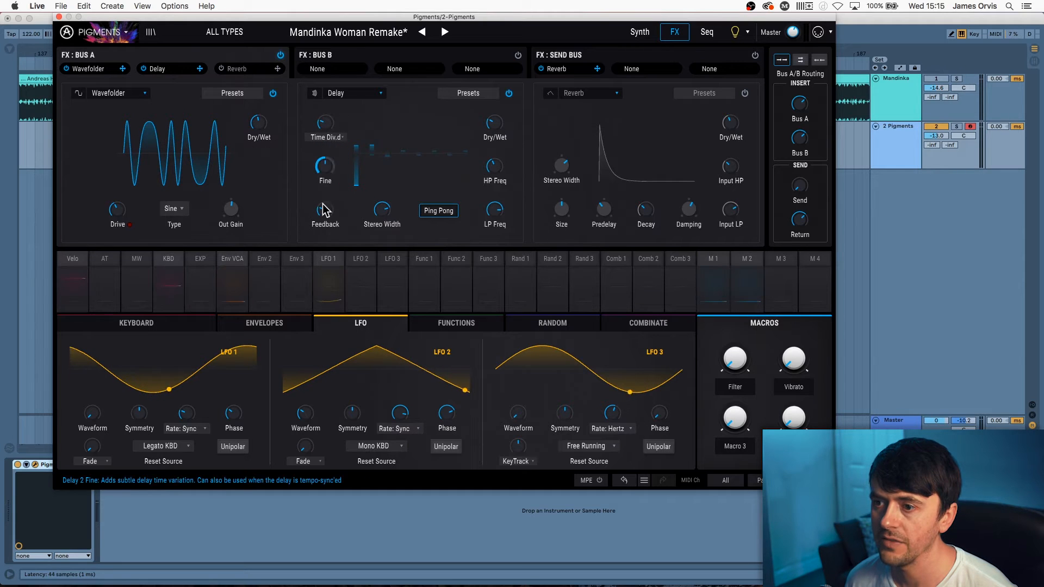
Play the patch, switch on the Send Bus Reverb, and bring up the synth engine page
mouse_move(385, 207)
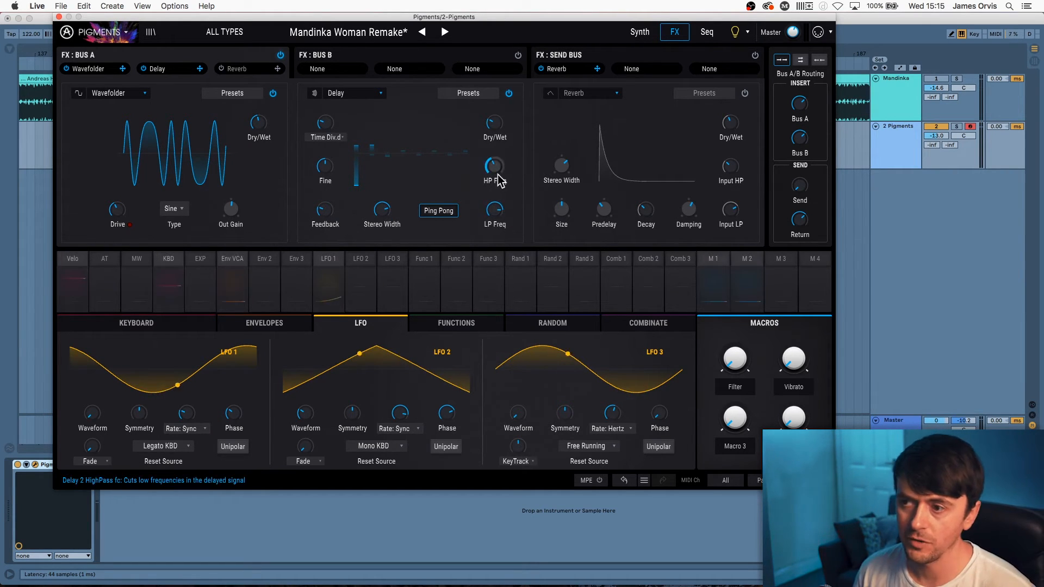
mouse_move(500, 181)
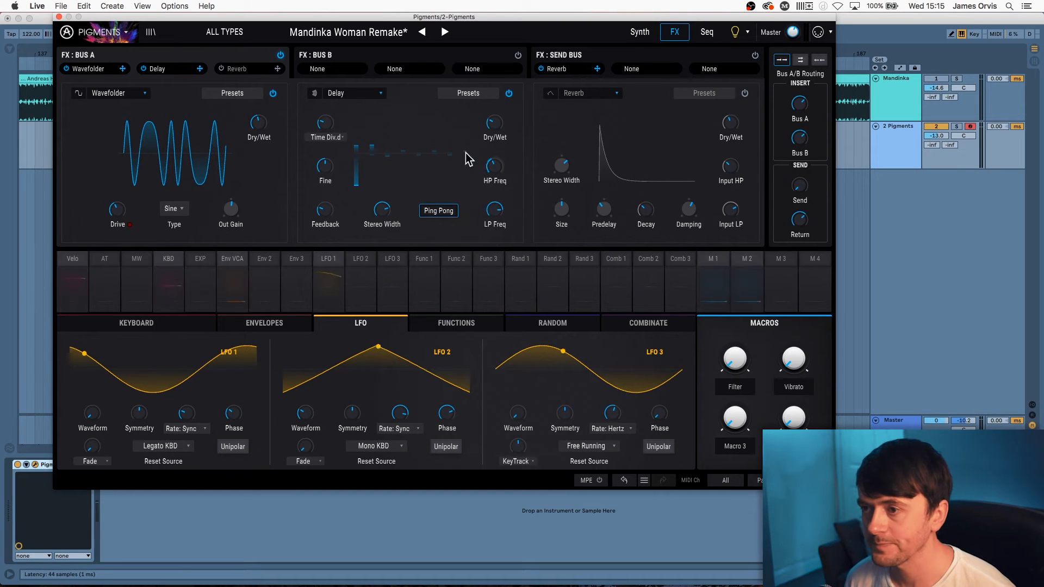
key("space")
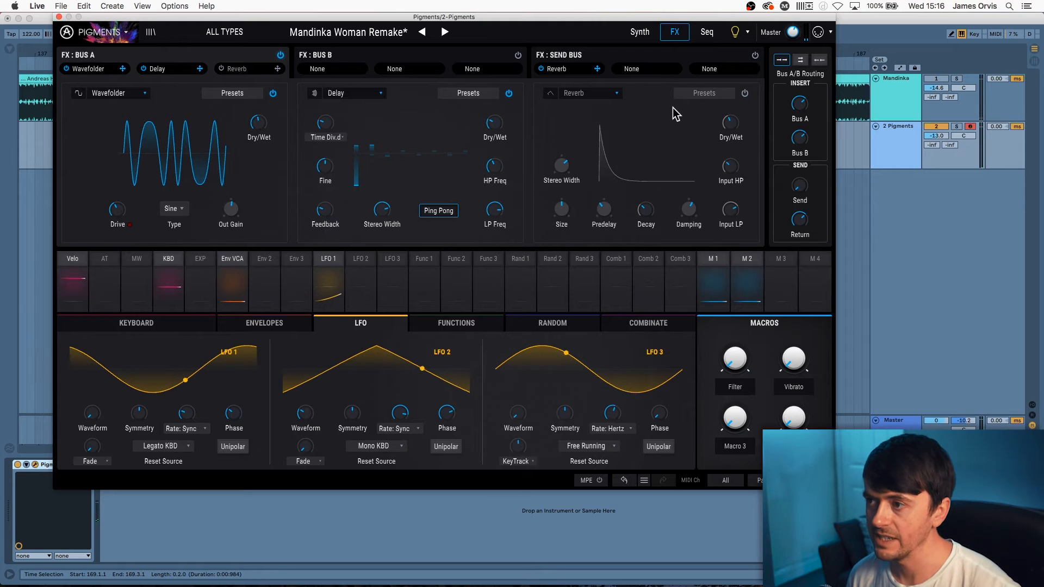
left_click(745, 93)
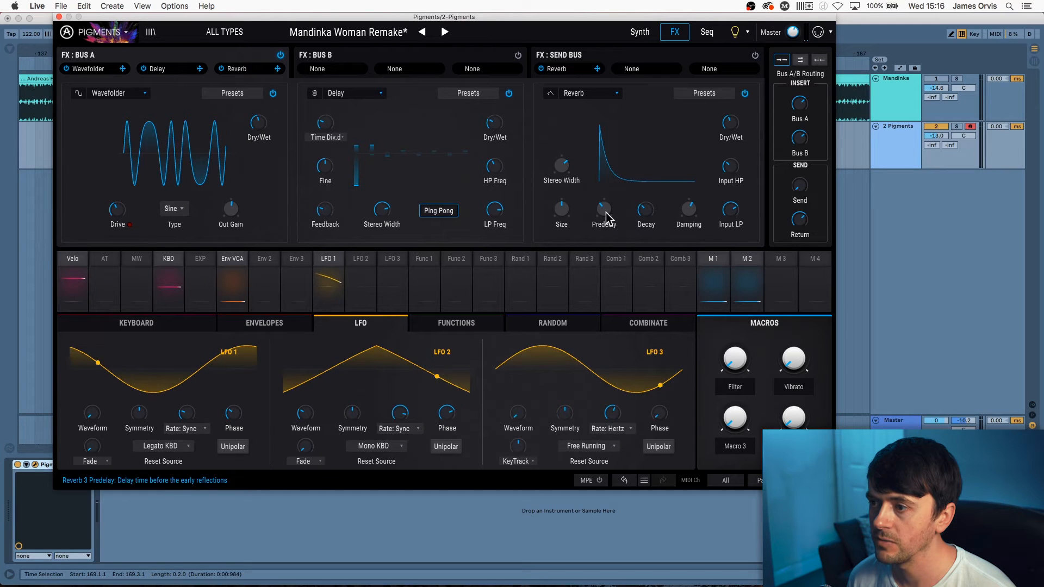
mouse_move(563, 169)
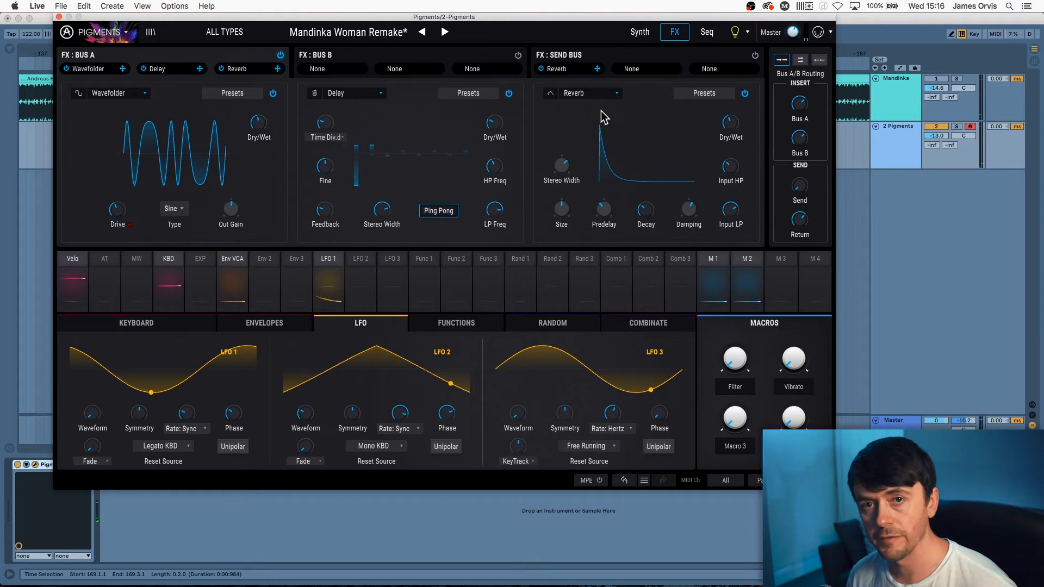
left_click(640, 33)
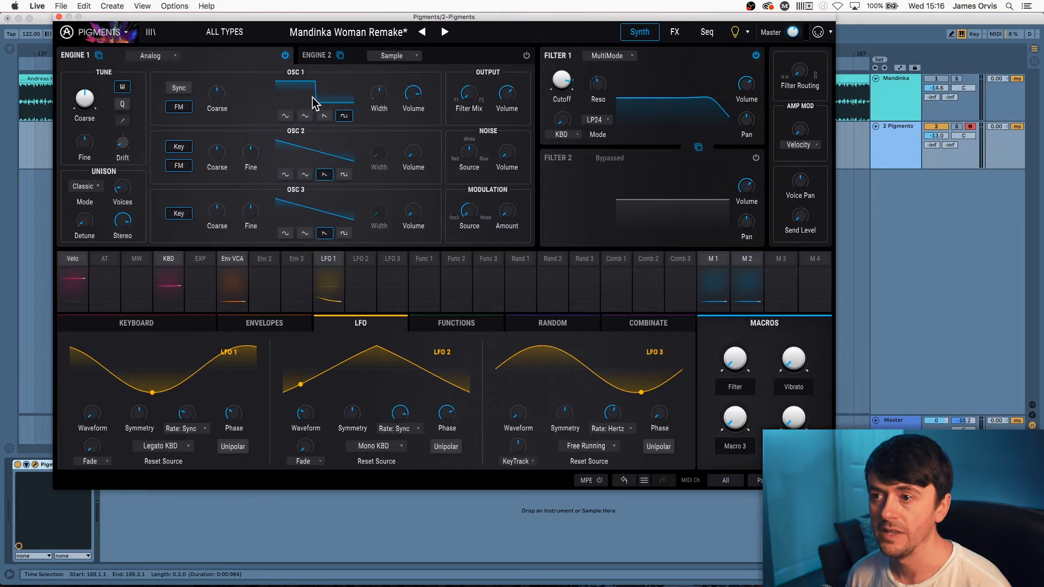
Widen OSC 1's pulse width in Pigments and glance at the FX page
left_click_drag(325, 99, 330, 97)
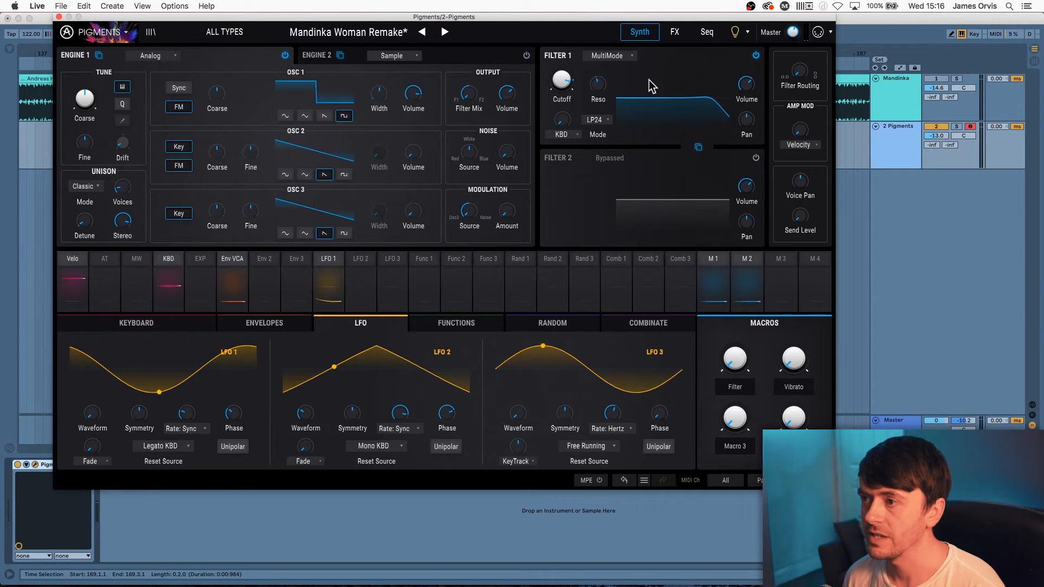
left_click(677, 33)
left_click(639, 31)
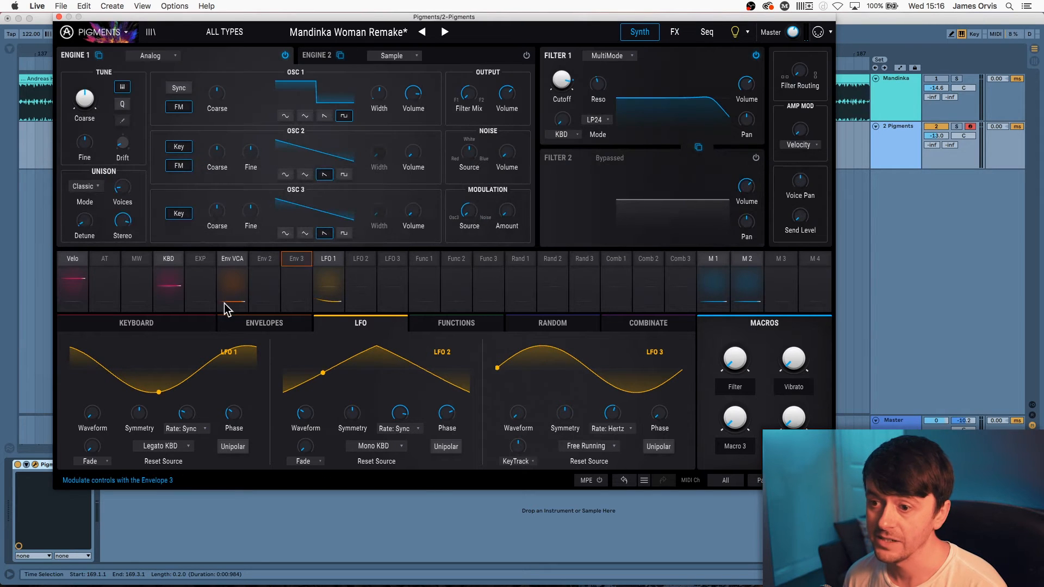
Check the Keyboard and FX pages, then close Pigments and zoom out over the song
left_click(155, 324)
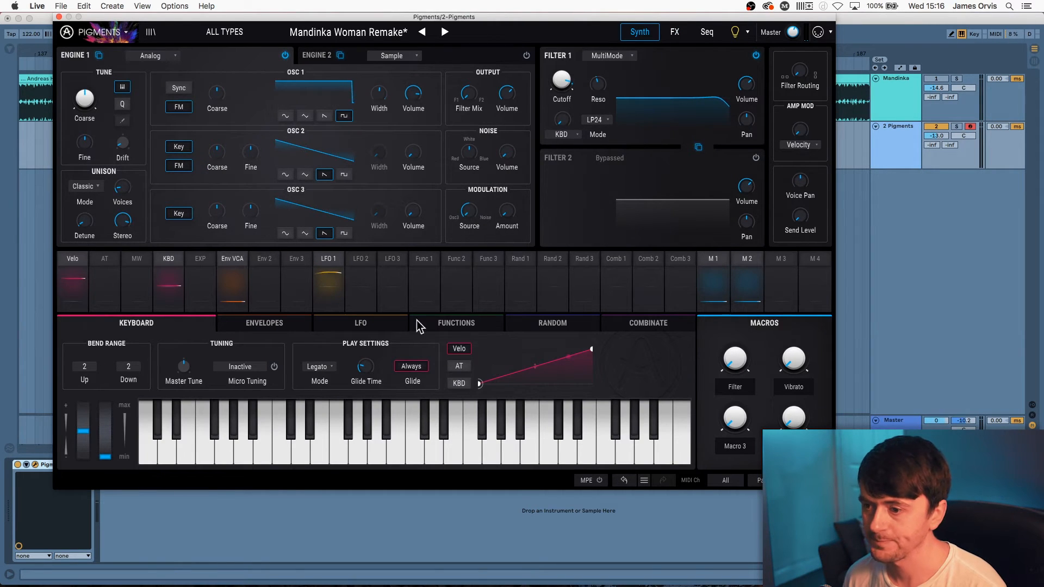
left_click(673, 34)
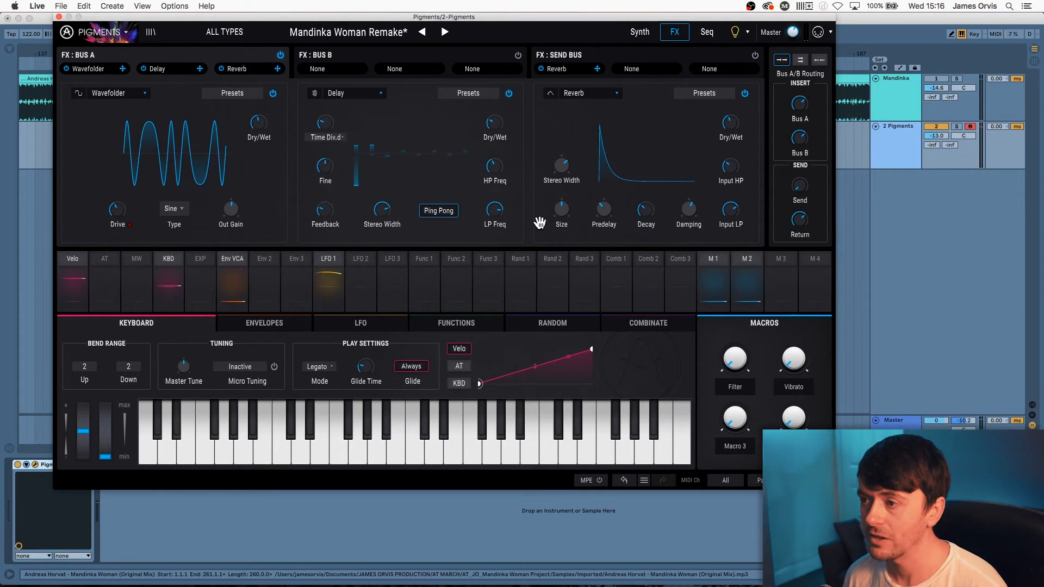
left_click(60, 17)
left_click_drag(637, 55, 333, 60)
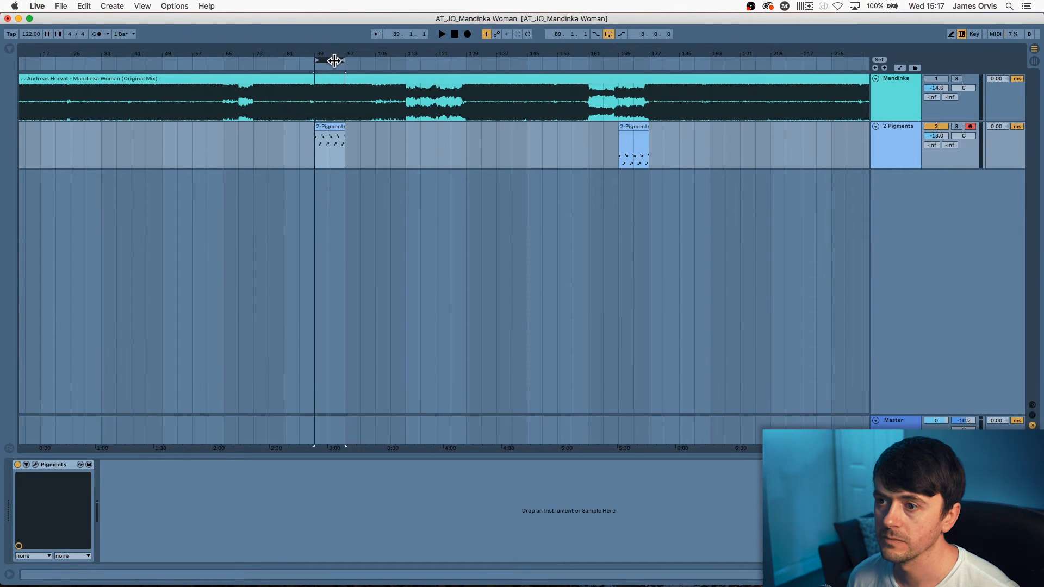
Solo the Mandinka reference track and play it back briefly
left_click(958, 79)
key("space")
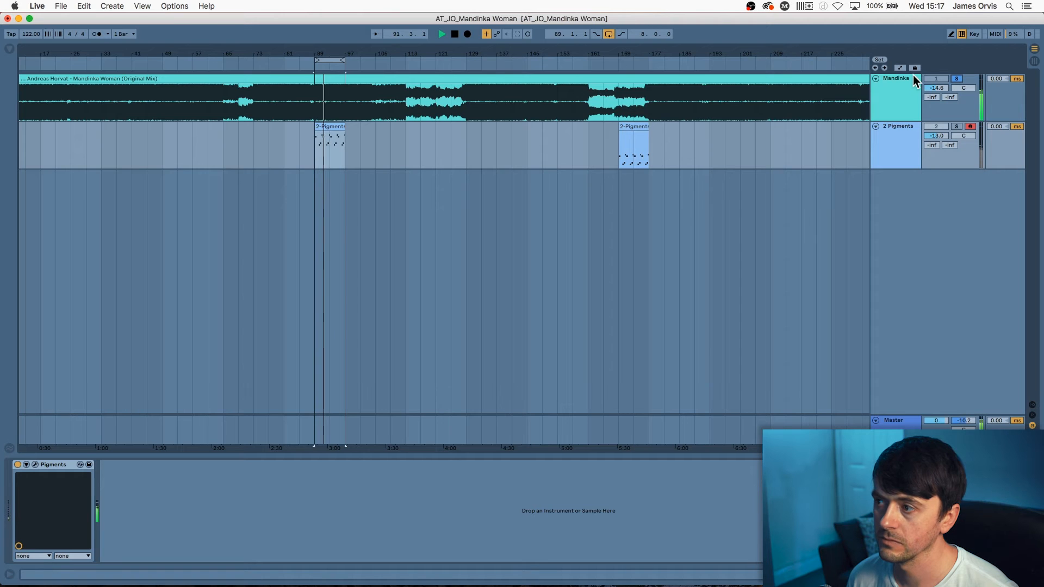
key("space")
Solo the 2 Pigments track instead, view its clip notes, then reopen the Pigments window
left_click(957, 126)
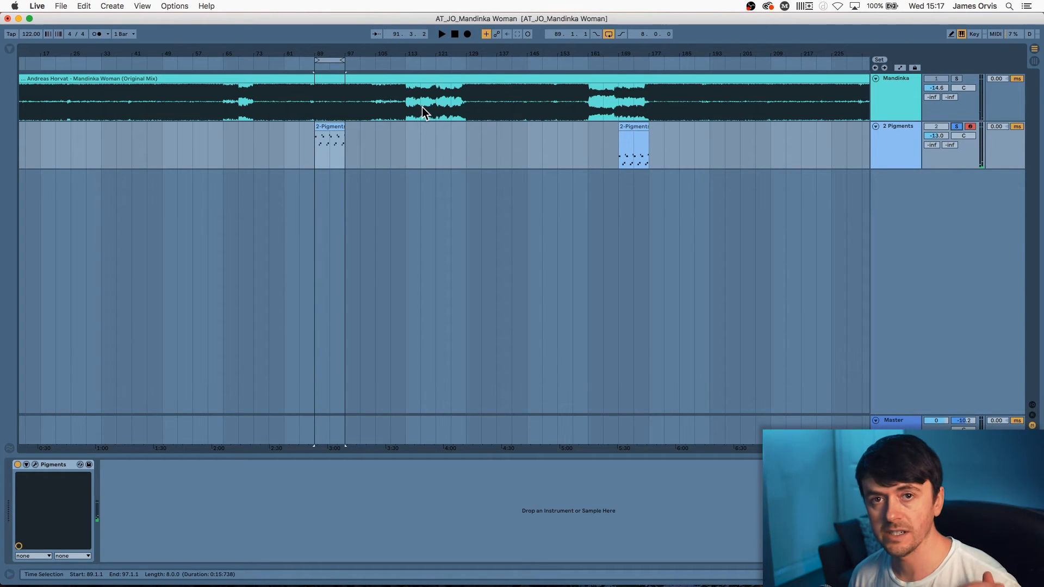
double_click(327, 128)
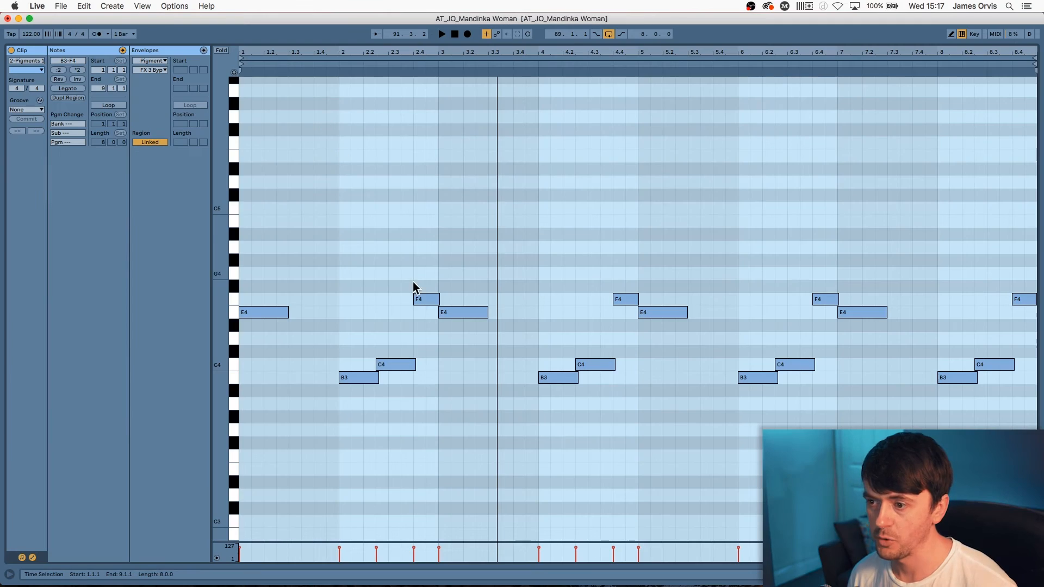
key("shift+Tab")
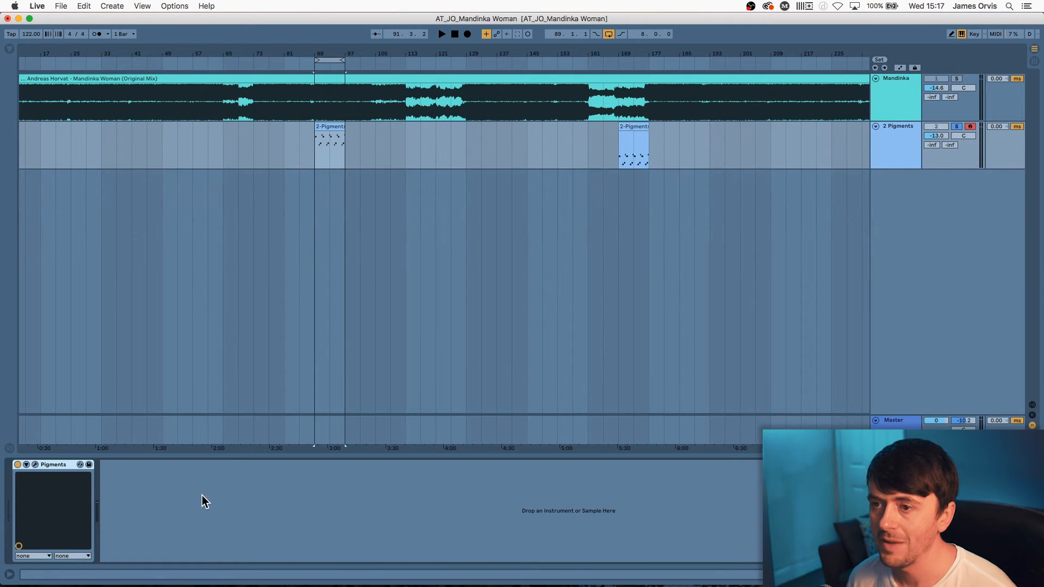
left_click(34, 465)
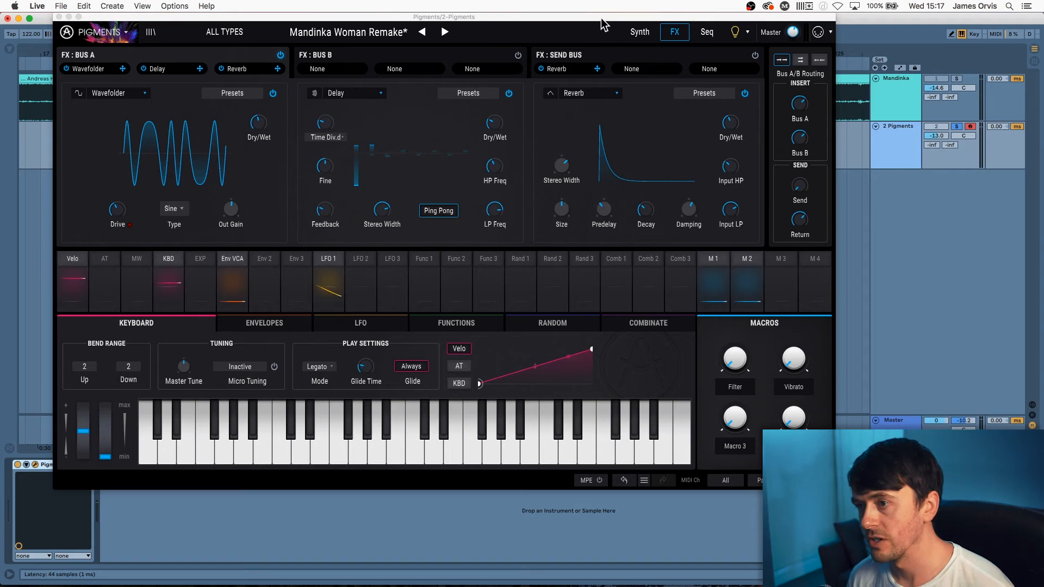
Show the Pigments synth engine page with LFO 1's modulation routings
left_click(640, 32)
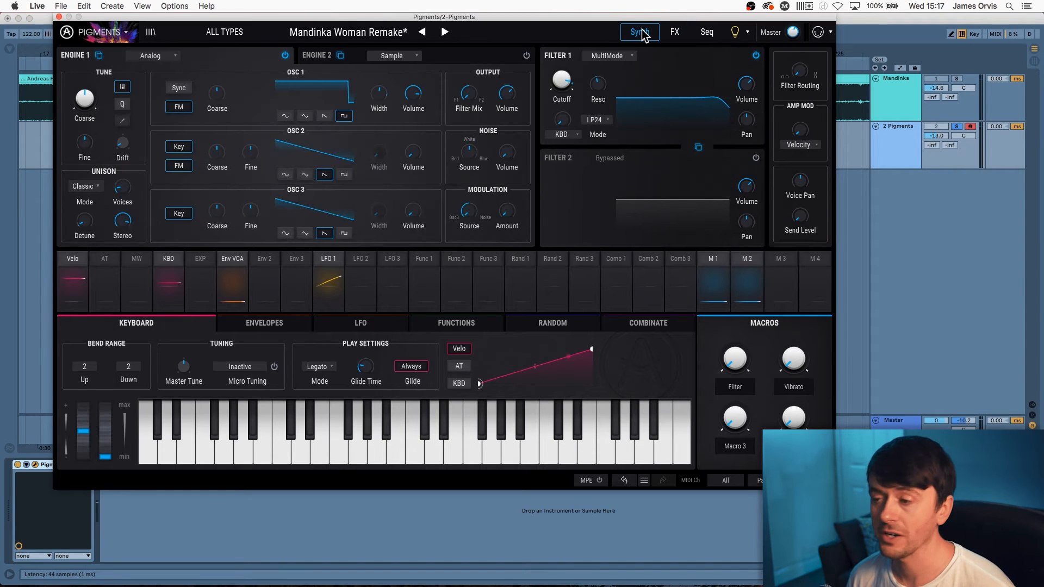
left_click(332, 269)
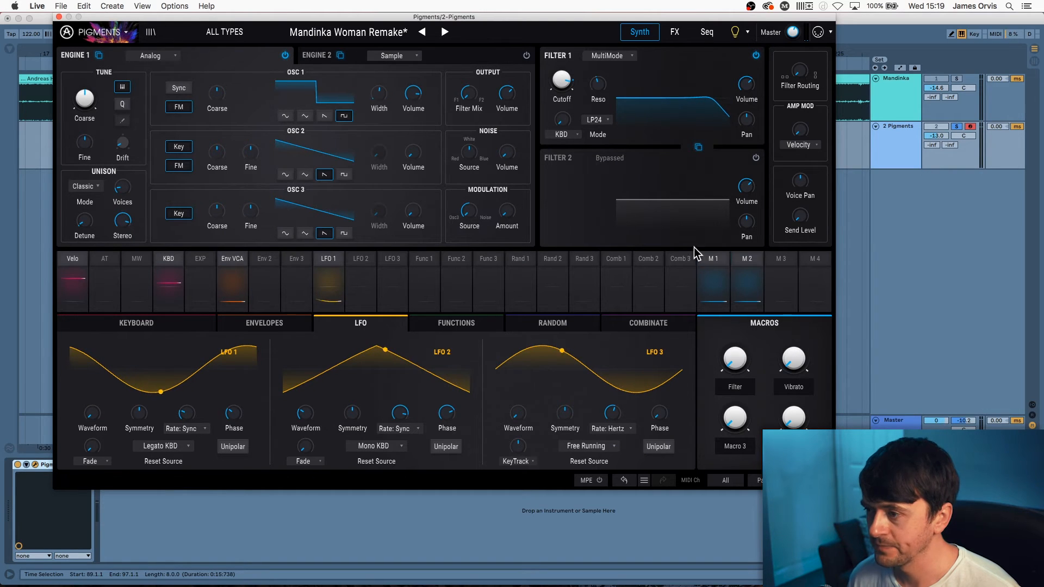
left_click(739, 263)
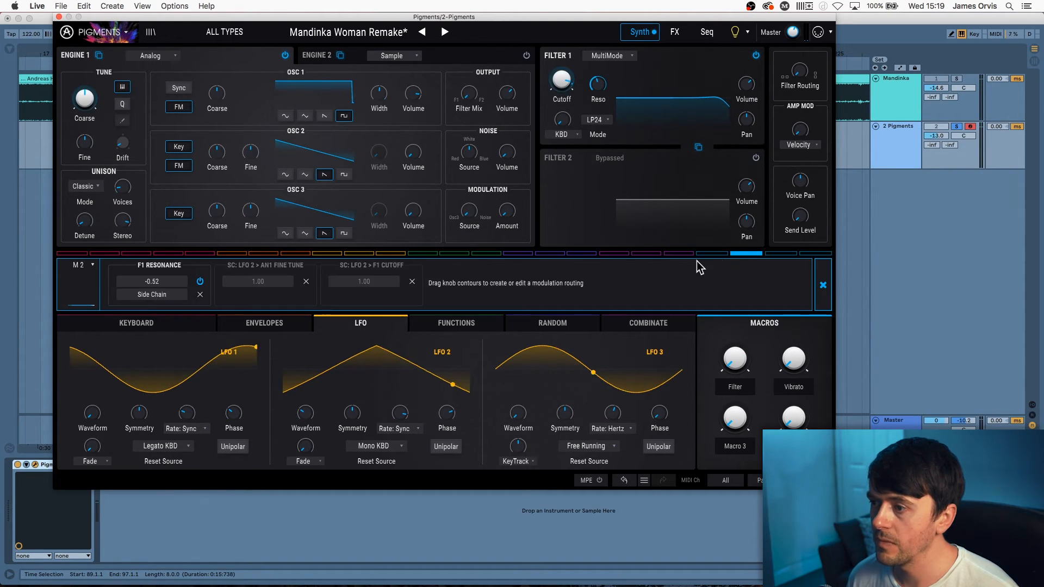
left_click(822, 284)
left_click(714, 266)
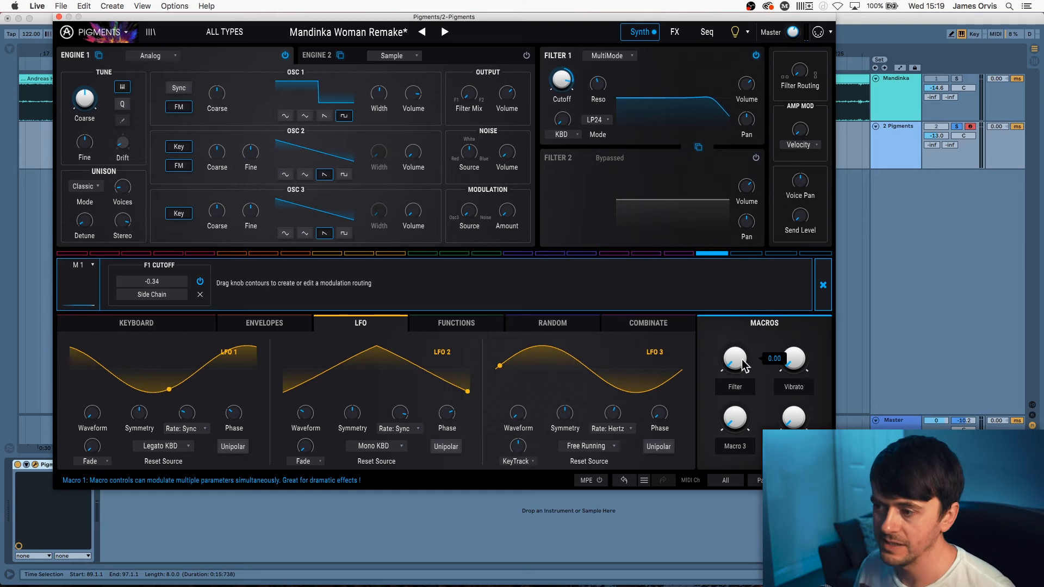
mouse_move(735, 359)
left_mouse_down()
mouse_move(735, 306)
mouse_move(734, 359)
left_mouse_up()
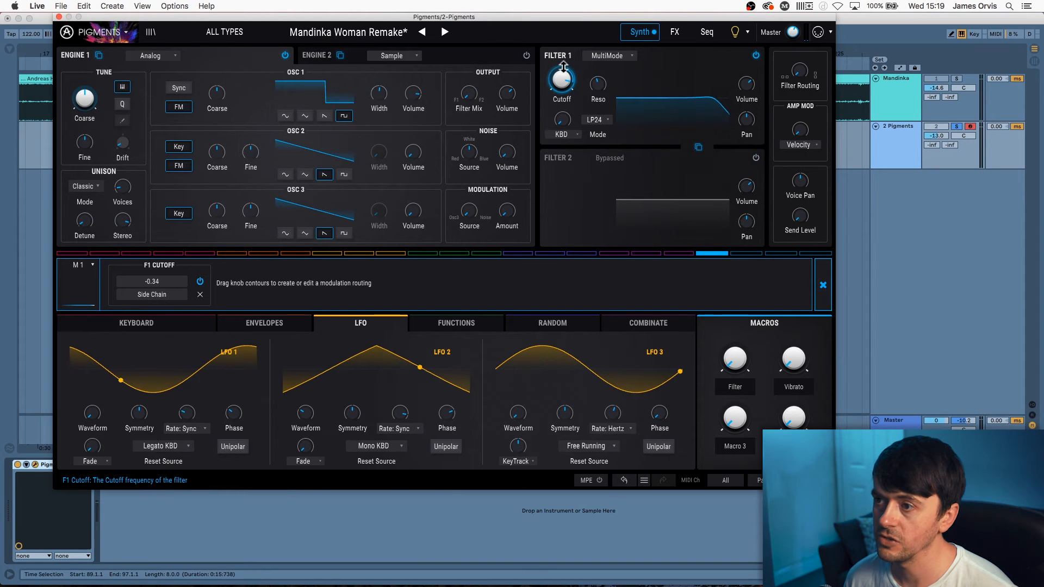
mouse_move(566, 68)
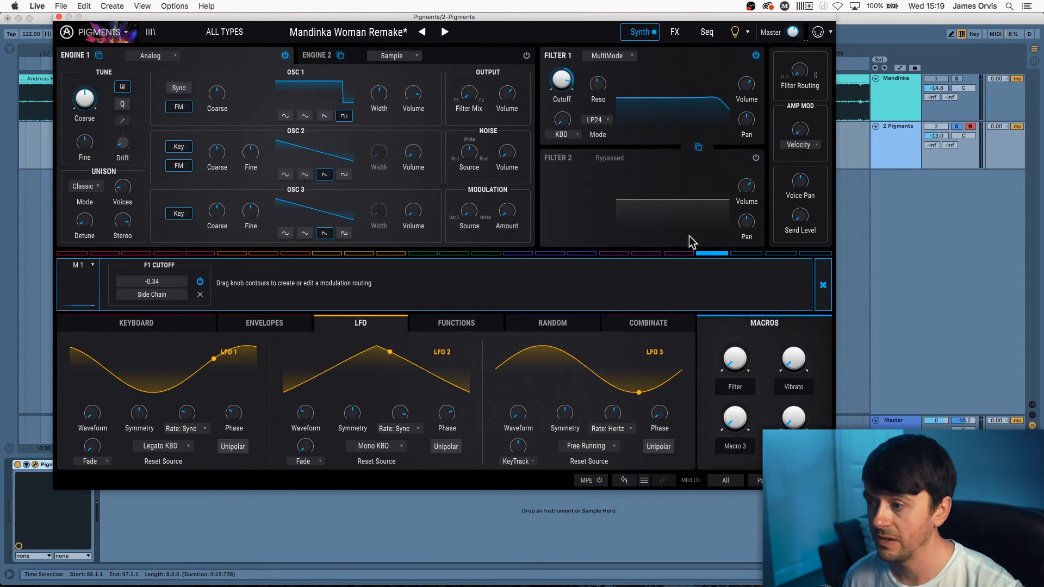
left_click(823, 298)
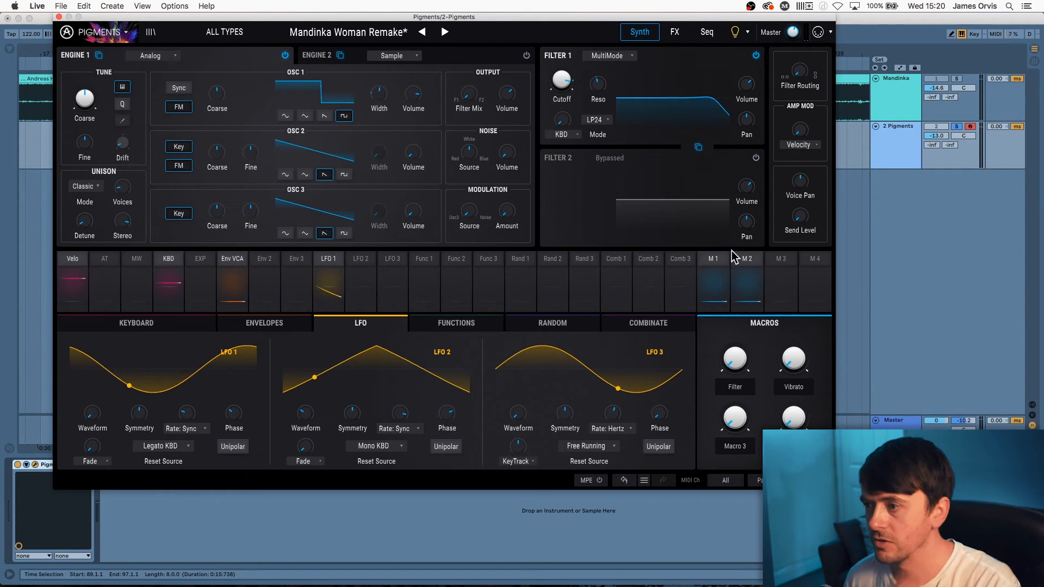
Inspect Macro 2's modulation routings, then close them and open LFO 2's routings
left_click(744, 267)
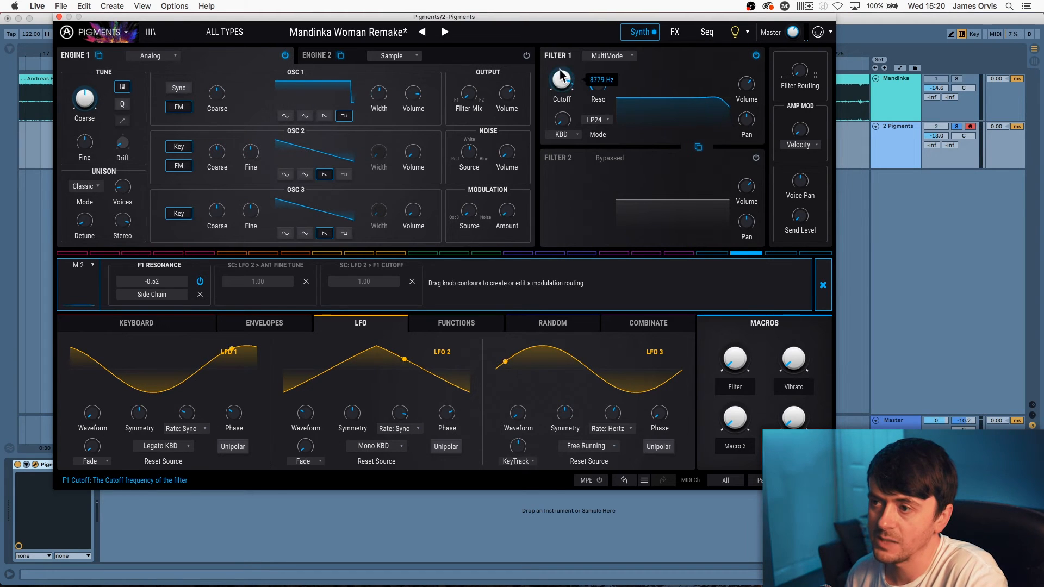
mouse_move(567, 66)
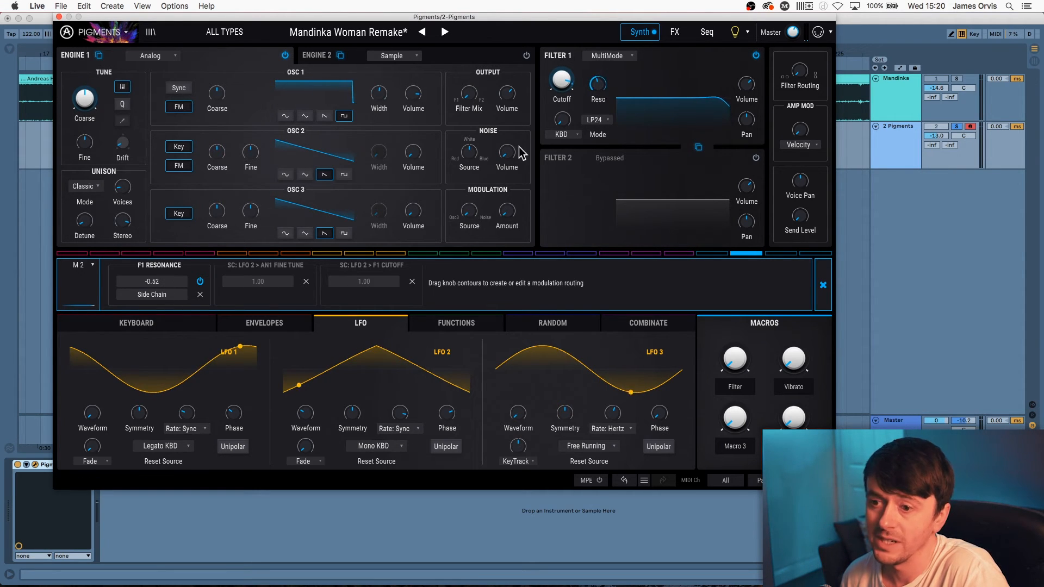
left_click(821, 284)
left_click(360, 269)
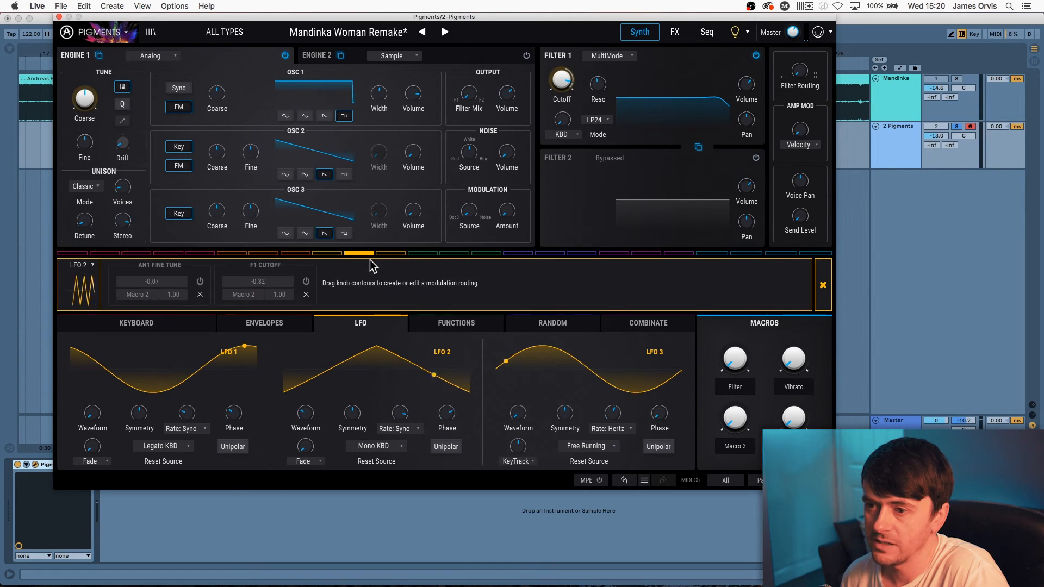
Enable LFO 2's F1 Cutoff routing and sweep the Vibrato macro from maximum to zero, ending at 0.196
left_click(307, 284)
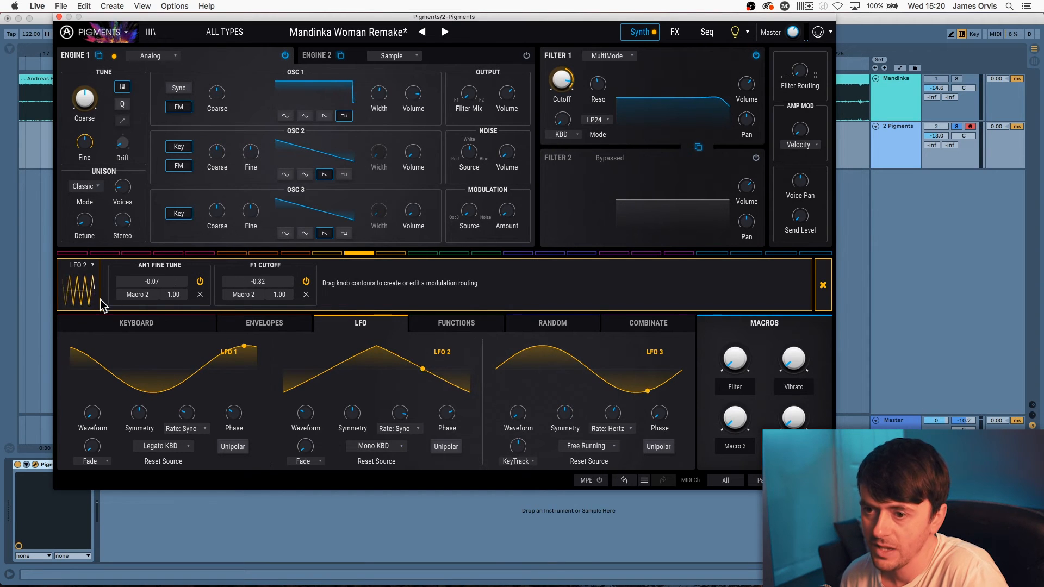
mouse_move(87, 140)
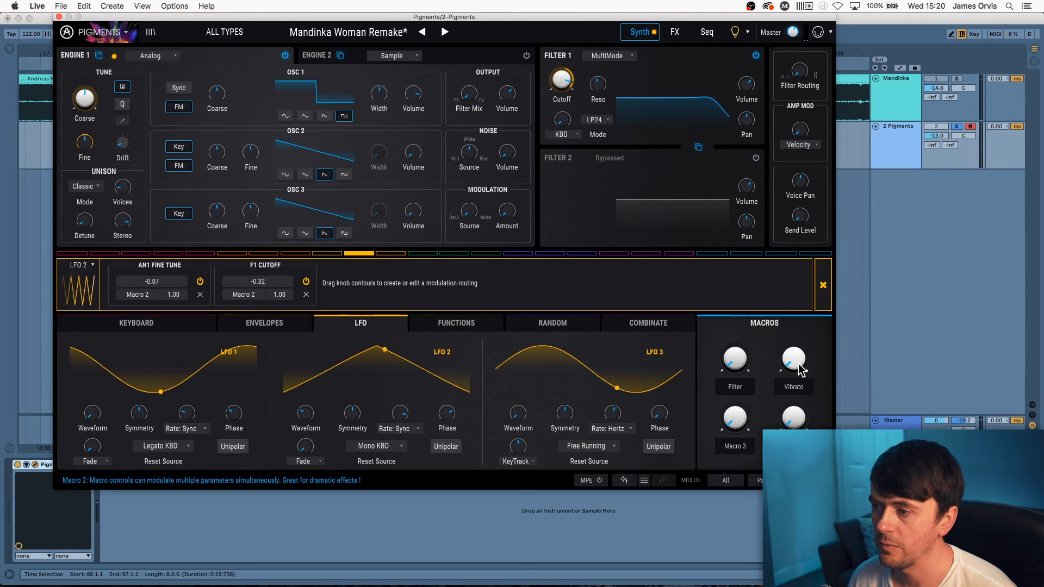
left_click_drag(799, 370, 799, 338)
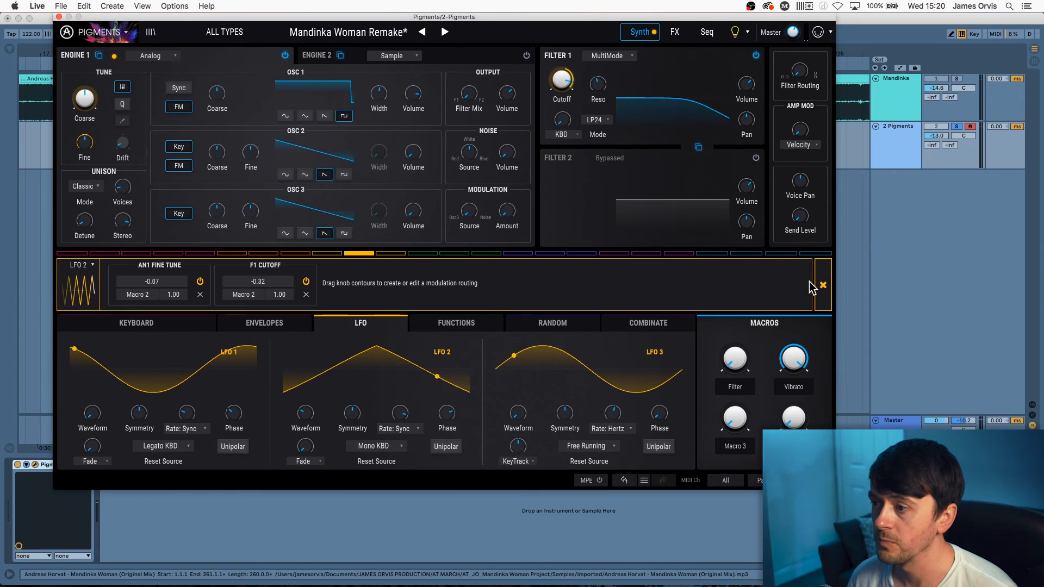
mouse_move(804, 359)
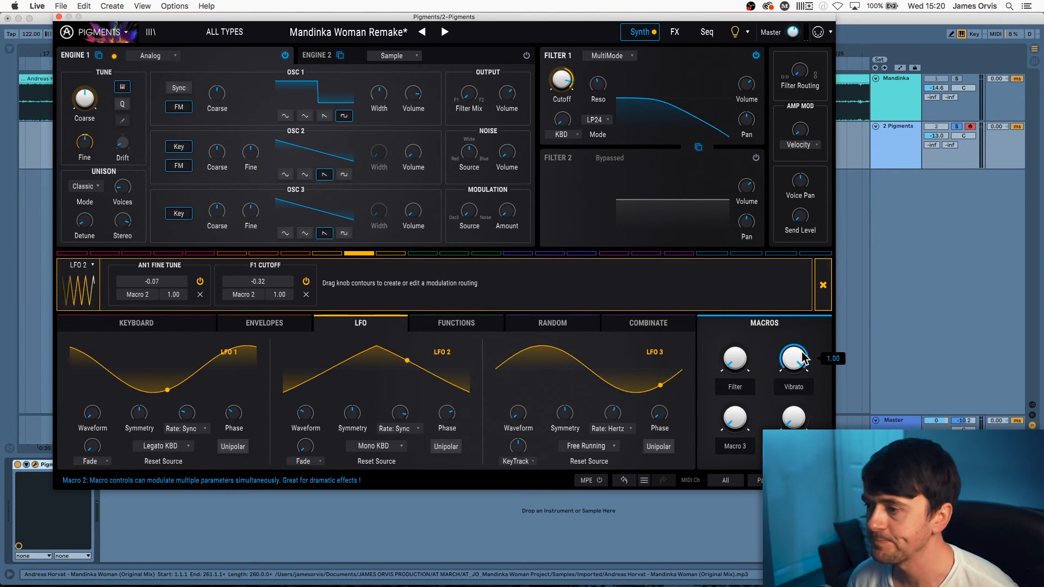
left_click_drag(803, 355, 802, 414)
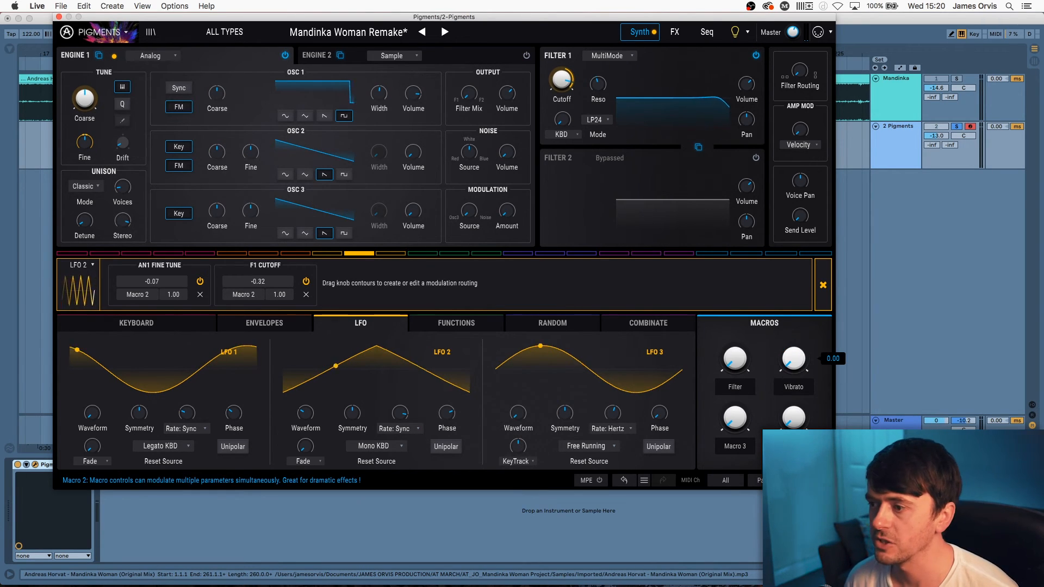
left_click_drag(795, 365, 795, 326)
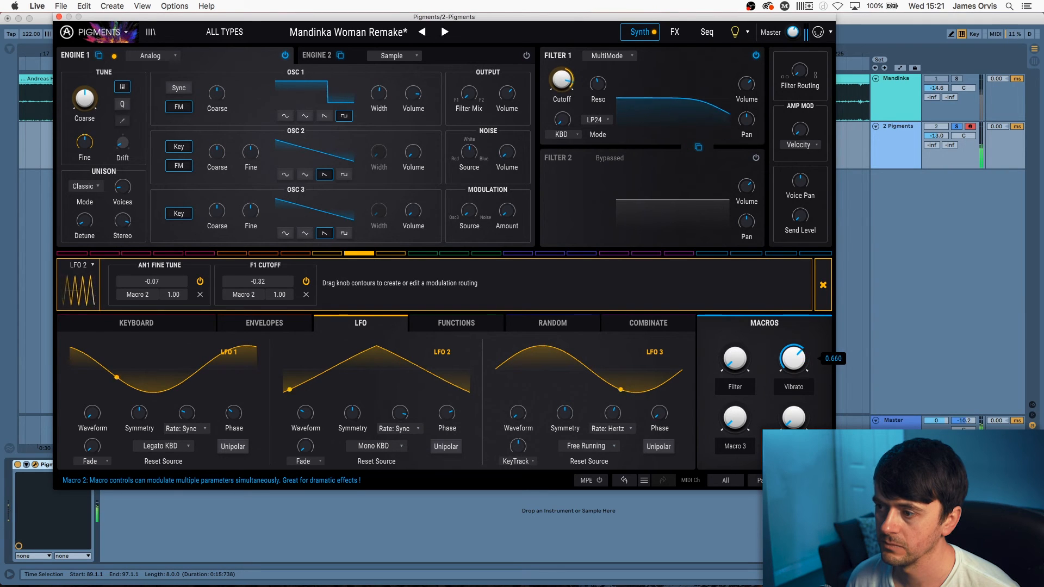
Raise the Filter macro to 0.356, then bring the Filter and Vibrato macros back down
left_click_drag(735, 358, 736, 381)
mouse_move(796, 360)
left_mouse_down()
mouse_move(796, 385)
mouse_move(794, 364)
left_mouse_up()
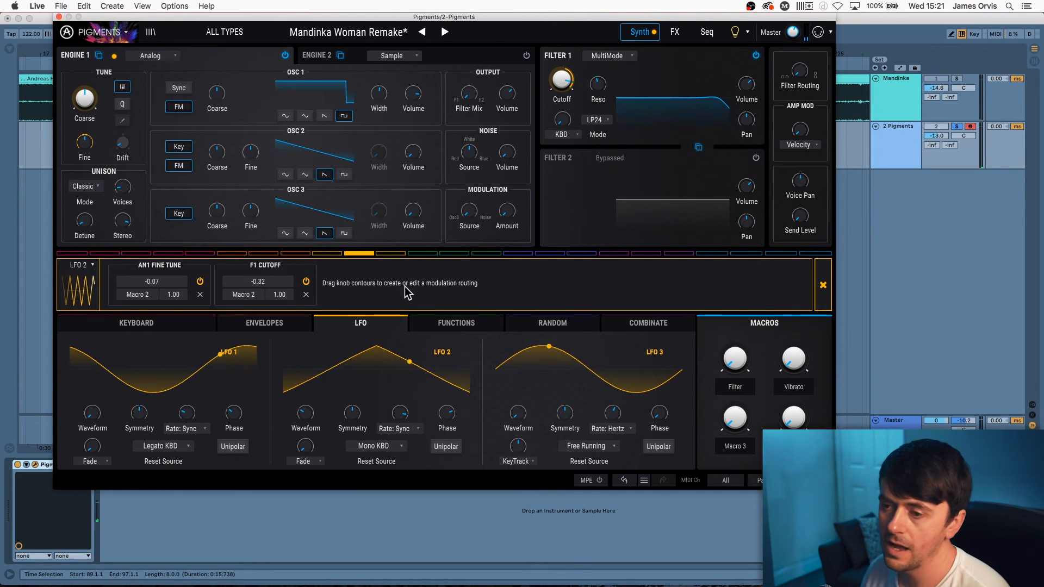
mouse_move(401, 417)
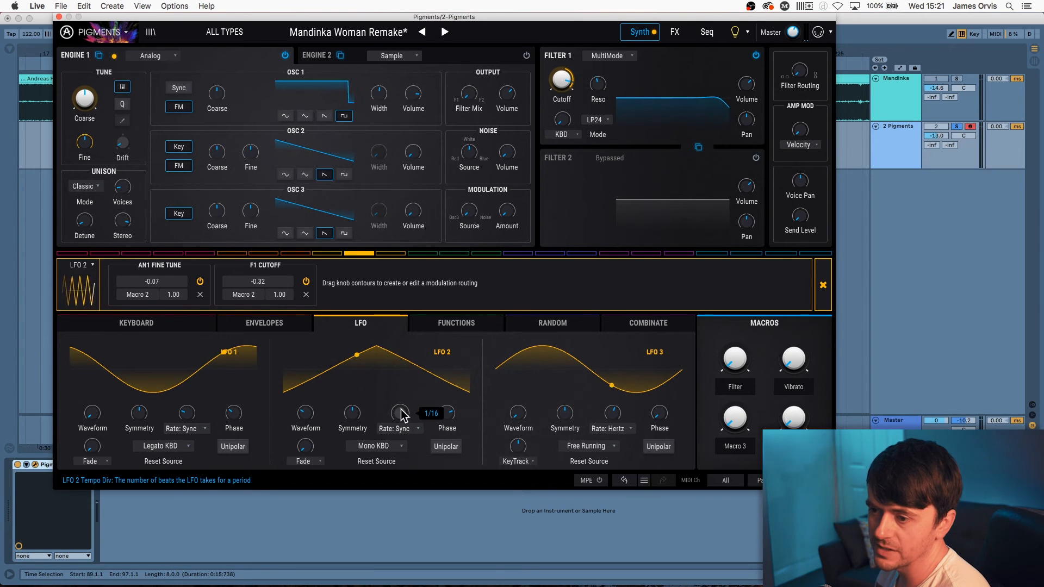
Bypass LFO 2's F1 Cutoff routing and add an LFO 2 routing to Filter 1 volume at -0.54
mouse_move(309, 414)
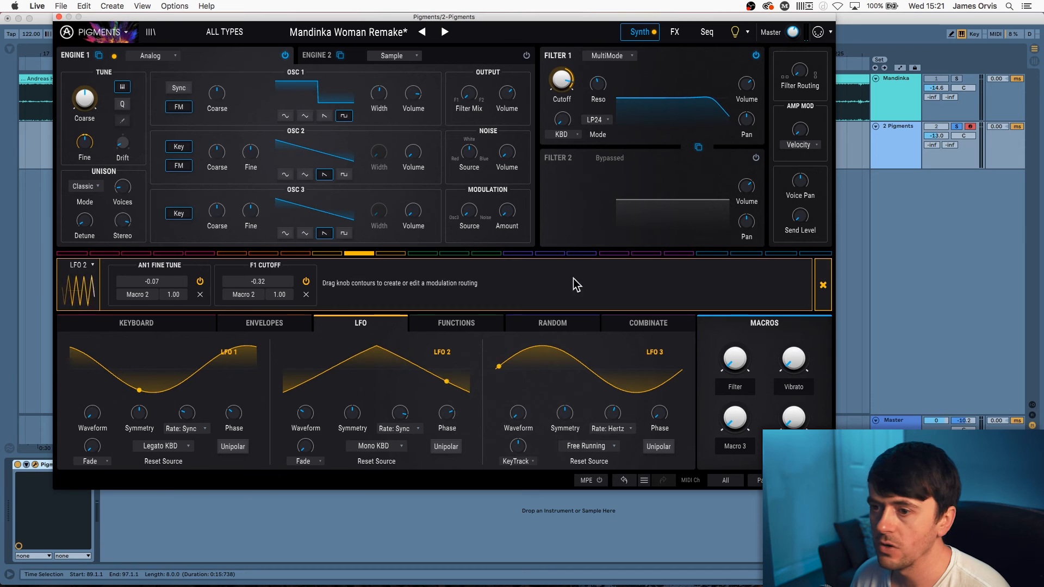
left_click(306, 281)
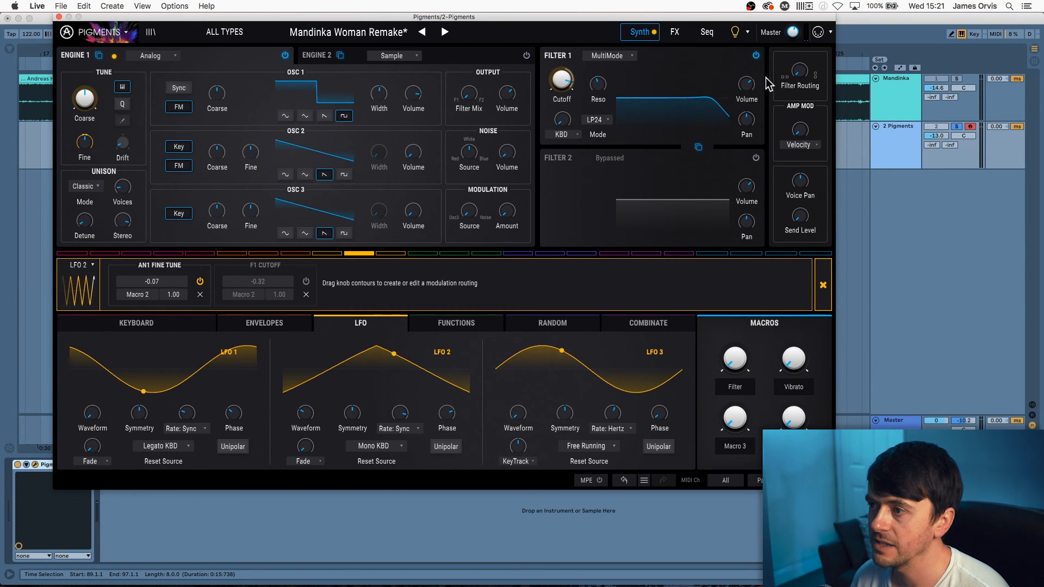
left_click_drag(752, 76, 752, 91)
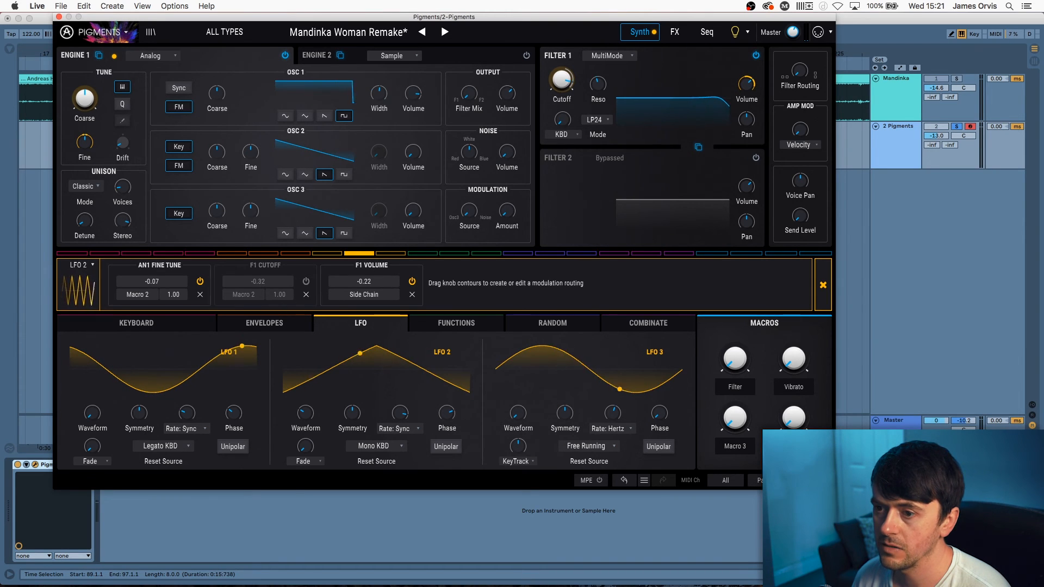
Side-chain the F1 Volume routing to Macro 2, set its amount to -0.38, and lower the Vibrato macro
left_click(385, 296)
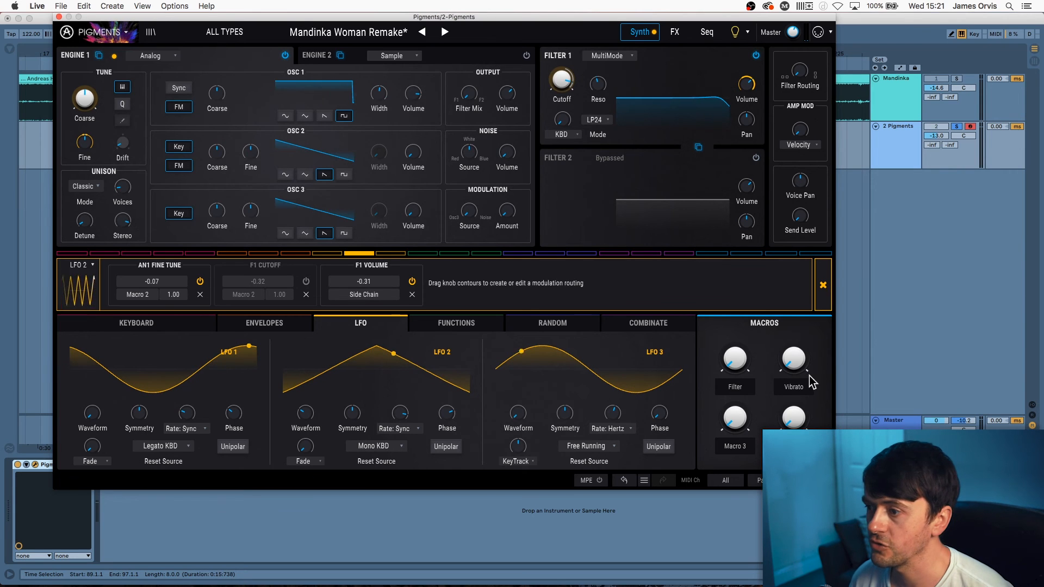
left_click(379, 297)
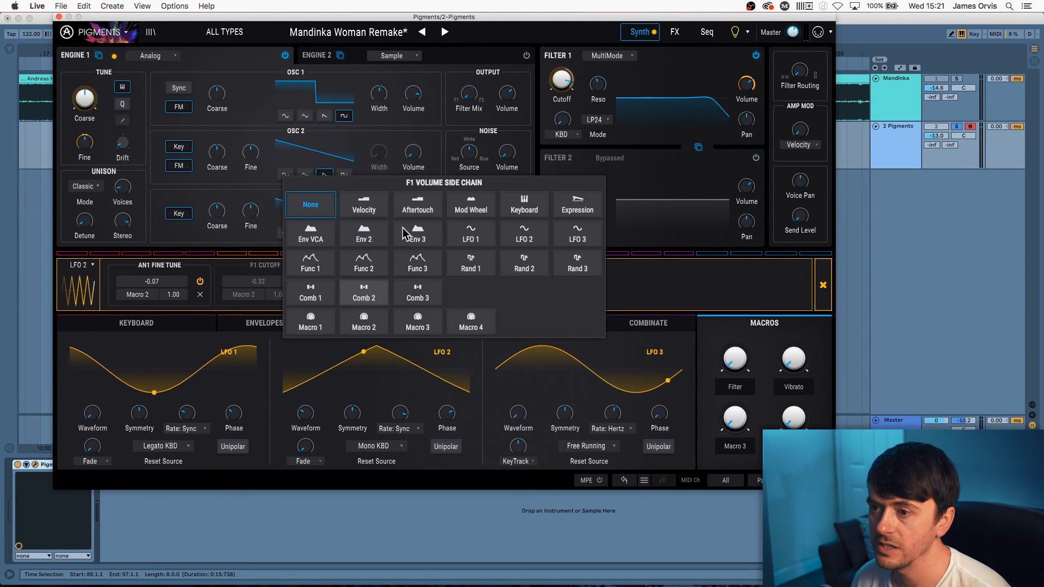
left_click(360, 327)
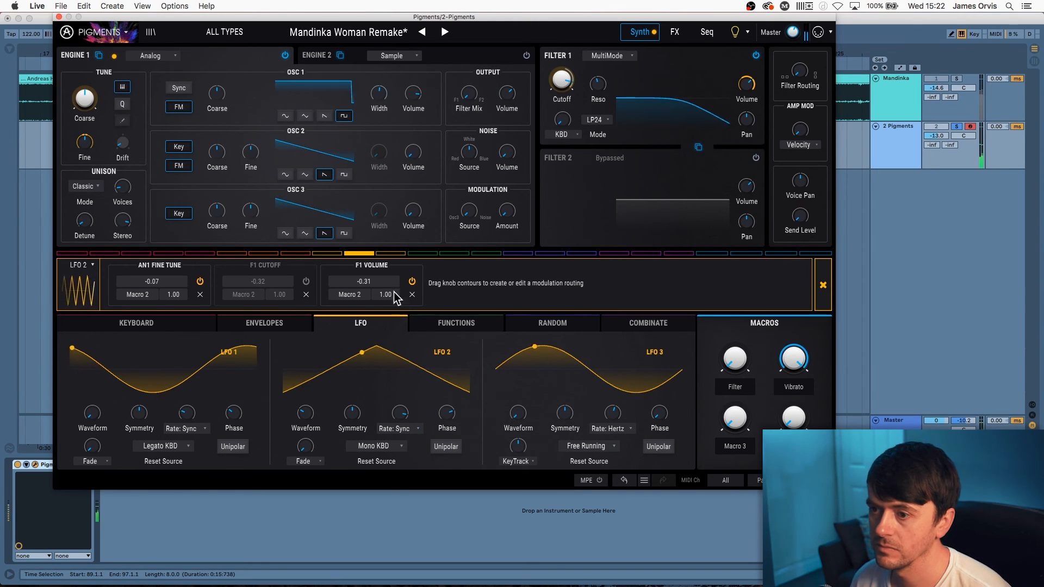
mouse_move(376, 283)
left_mouse_down()
mouse_move(376, 315)
mouse_move(377, 283)
left_mouse_up()
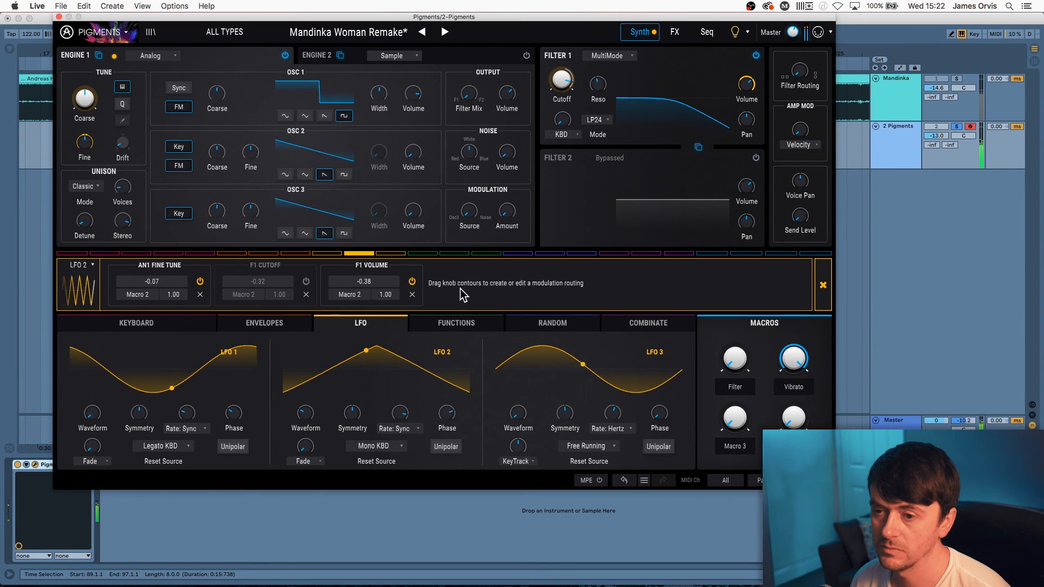
left_click_drag(794, 359, 799, 377)
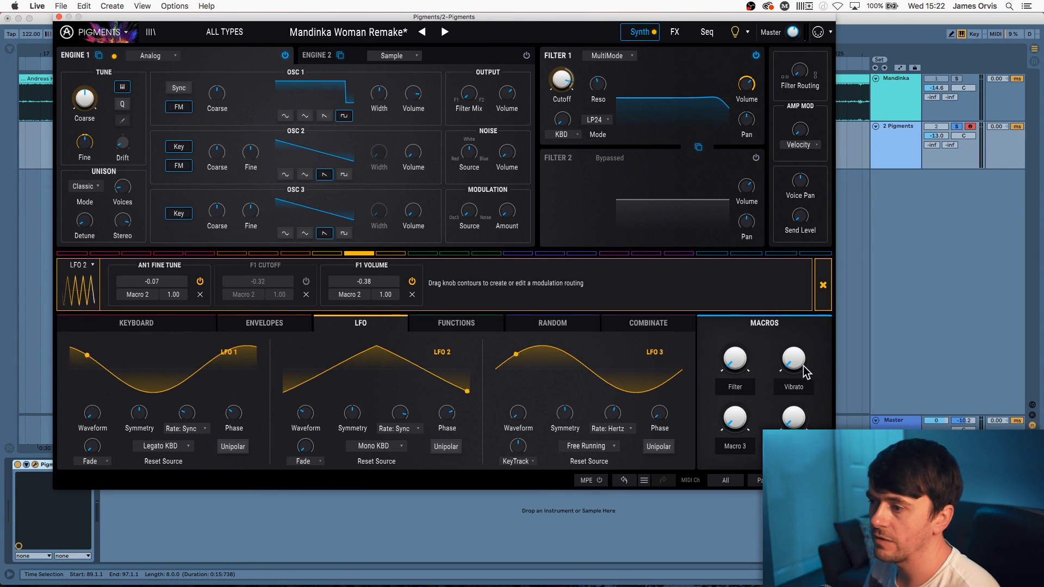
Close the LFO 2 panel, open and close the Macro 2 panel, then sweep the Vibrato macro to 0.192
mouse_move(794, 358)
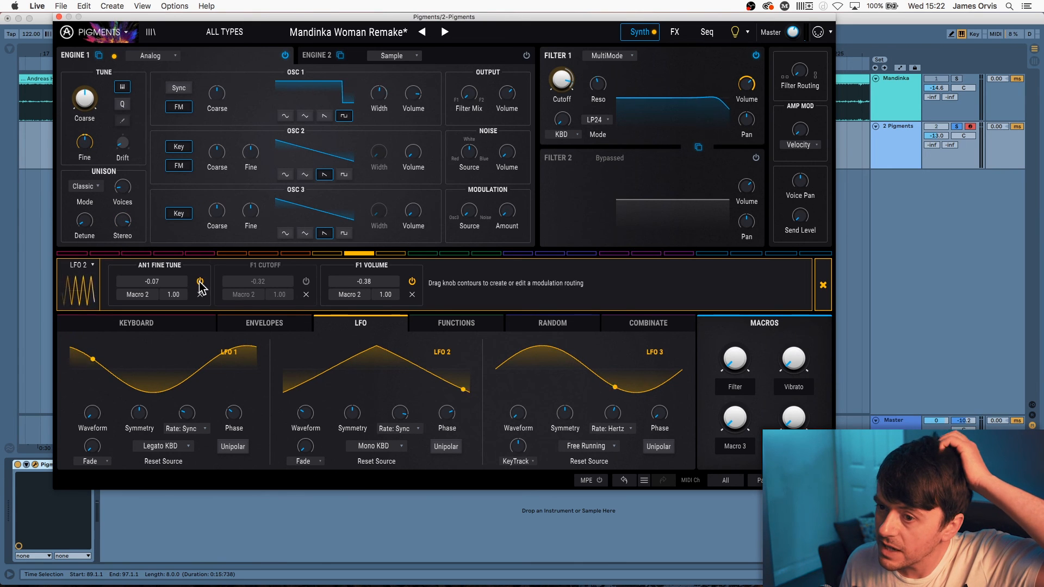
left_click(823, 285)
left_click(747, 260)
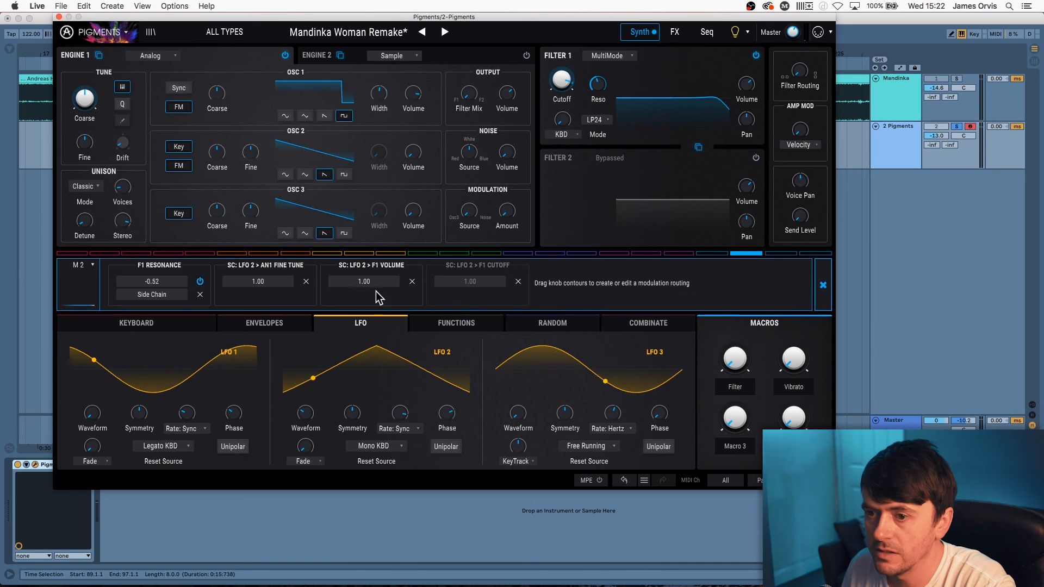
left_click(824, 291)
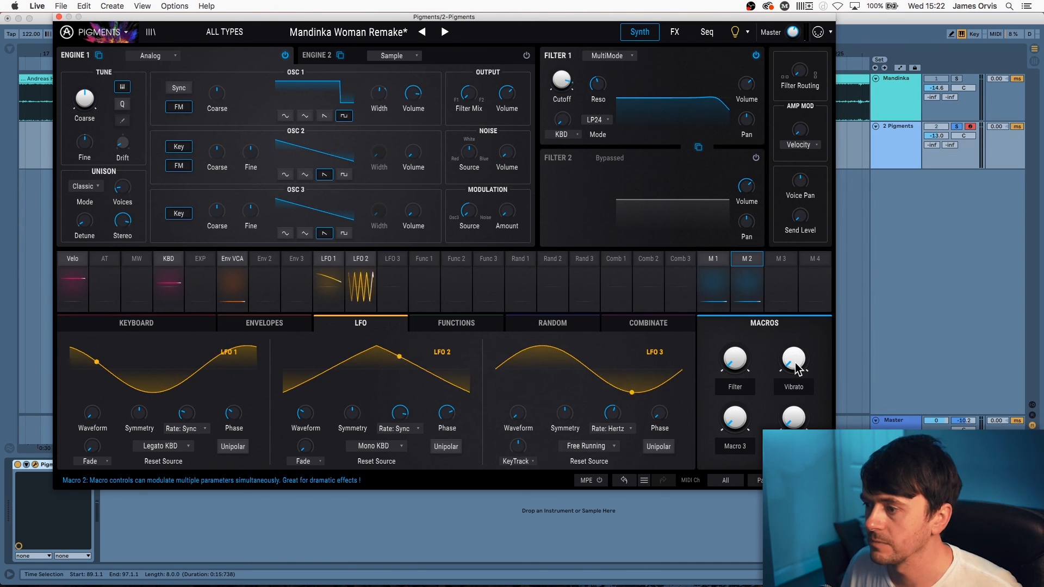
mouse_move(794, 359)
left_mouse_down()
mouse_move(793, 310)
mouse_move(793, 365)
left_mouse_up()
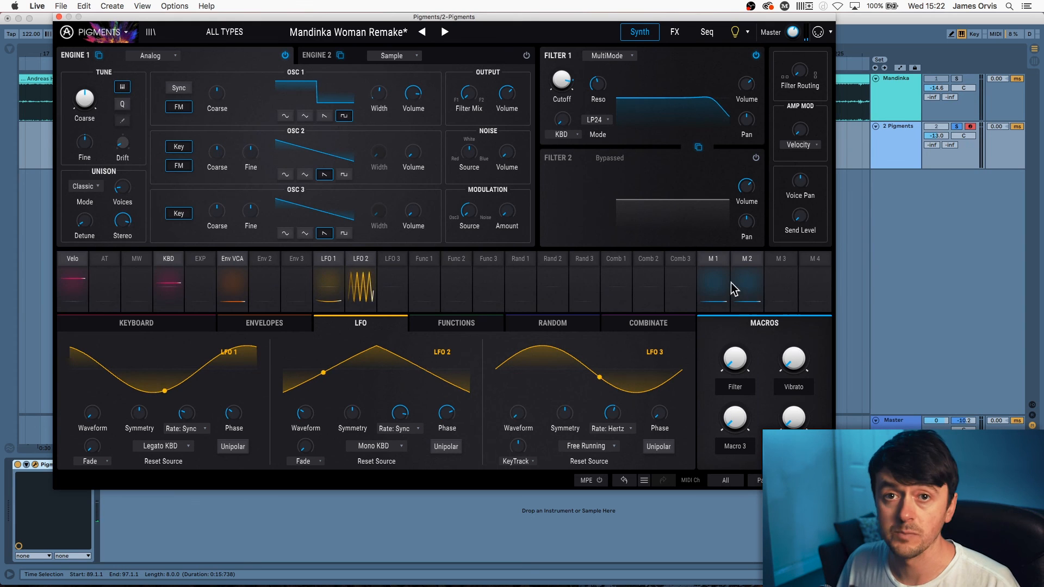
Save the modified Mandinka Woman Remake patch from the Pigments preset menu
left_click(126, 33)
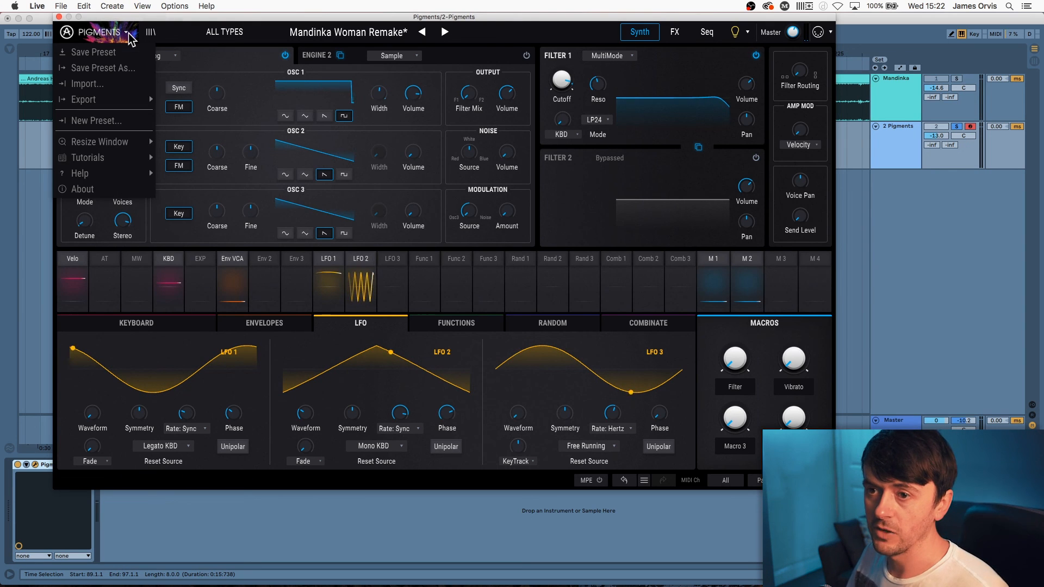
left_click(130, 57)
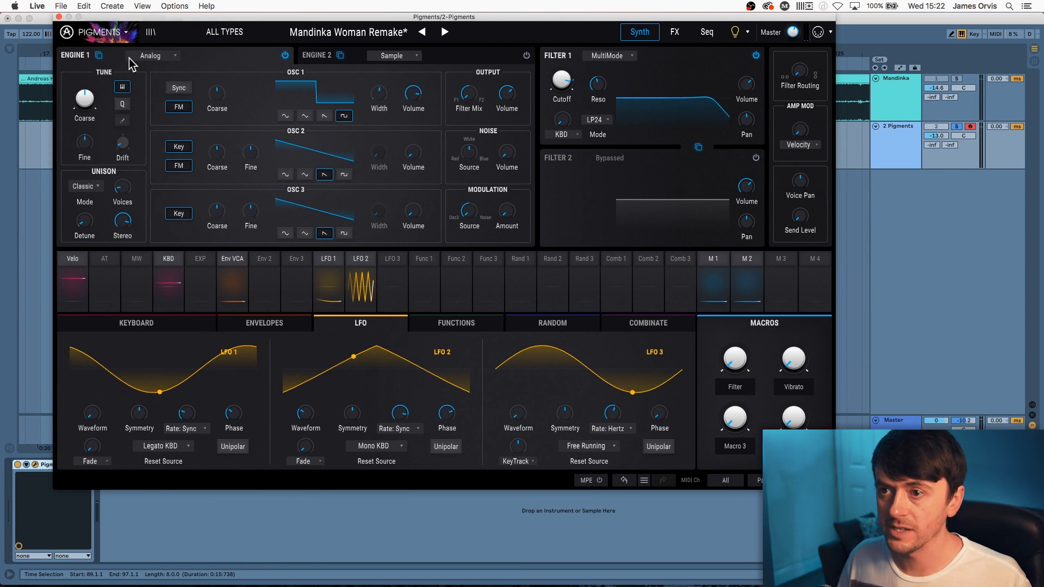